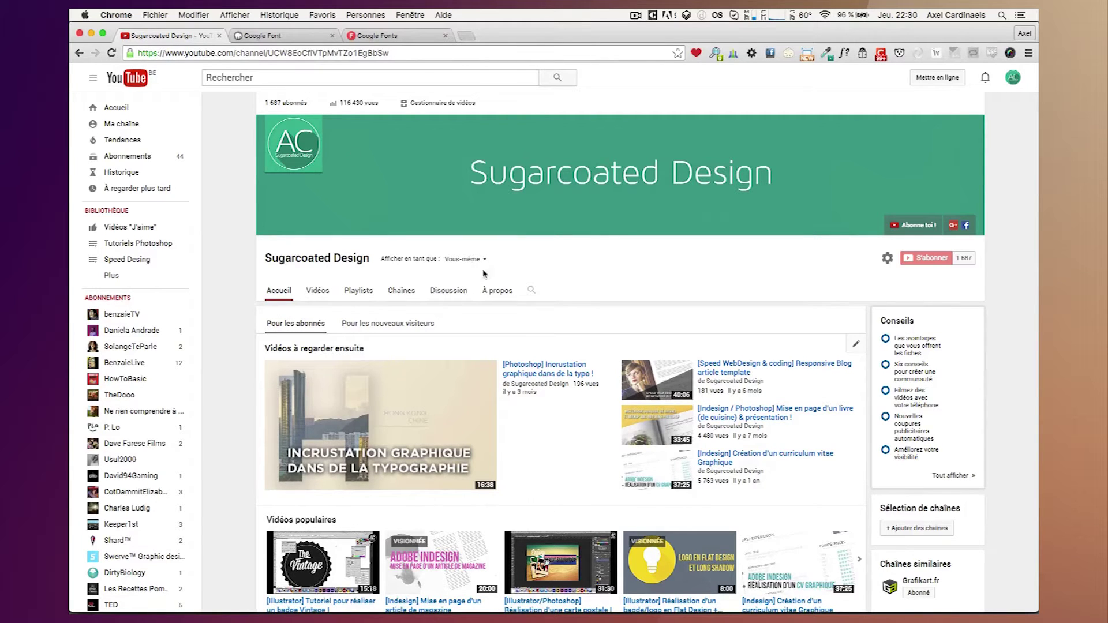
# - Switch to the local tutogfont page and scroll through it to review its comic-style font
pyautogui.click(262, 36)
pyautogui.scroll(5, 499, 199)
pyautogui.scroll(-1, 467, 158)
pyautogui.scroll(-10, 460, 207)
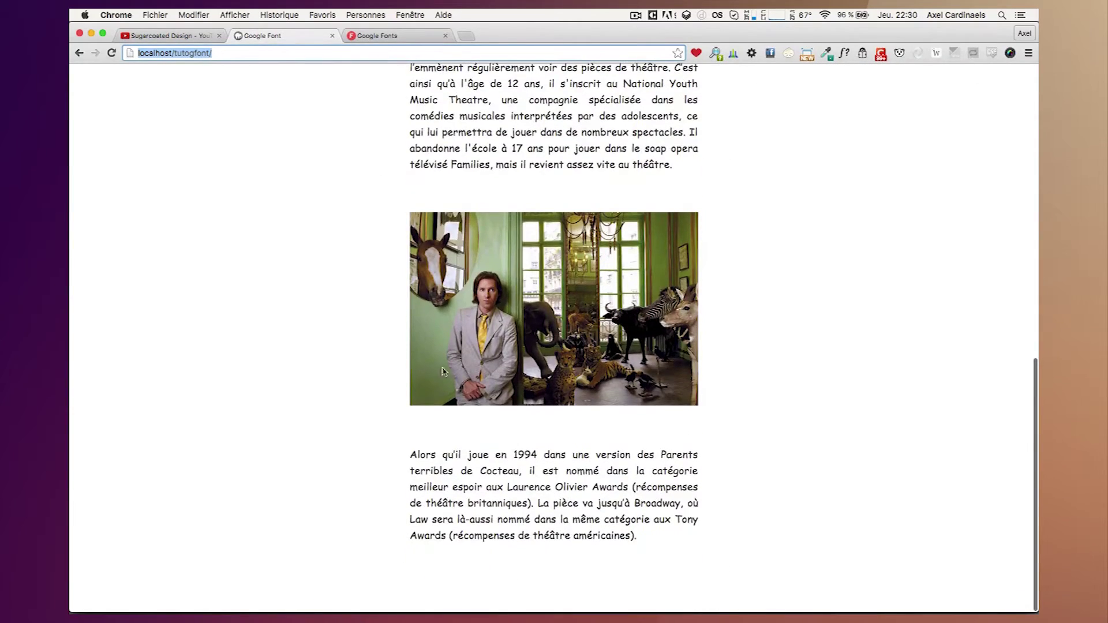
pyautogui.scroll(3, 566, 415)
pyautogui.scroll(5, 520, 381)
pyautogui.scroll(2, 577, 369)
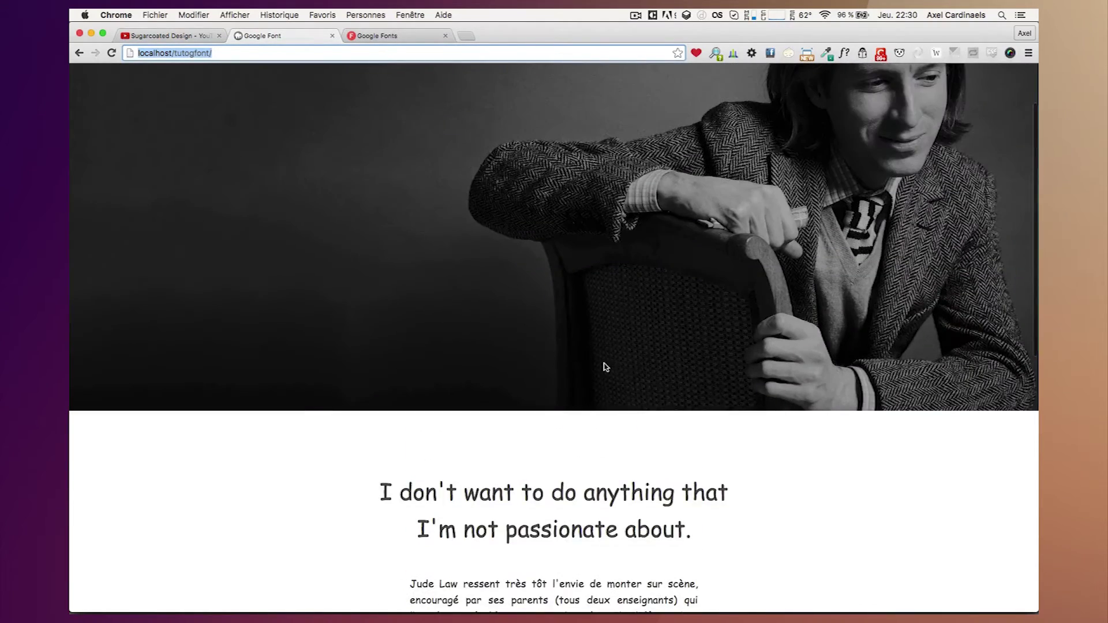
pyautogui.scroll(-2, 605, 366)
# - Highlight the quote heading and opening paragraph to inspect the current font, then deselect
pyautogui.moveTo(395, 360)
pyautogui.mouseDown()
pyautogui.moveTo(680, 443)
pyautogui.moveTo(683, 411)
pyautogui.mouseUp()
pyautogui.tripleClick(683, 412)
pyautogui.click(646, 381)
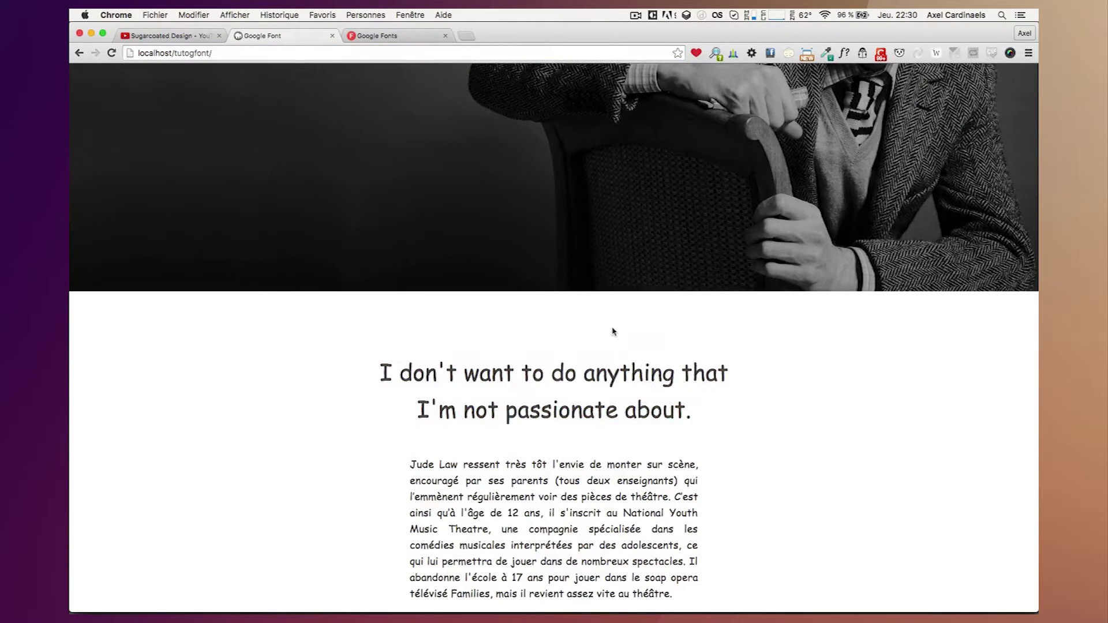
pyautogui.scroll(4, 614, 331)
pyautogui.scroll(-4, 613, 332)
pyautogui.scroll(-3, 613, 332)
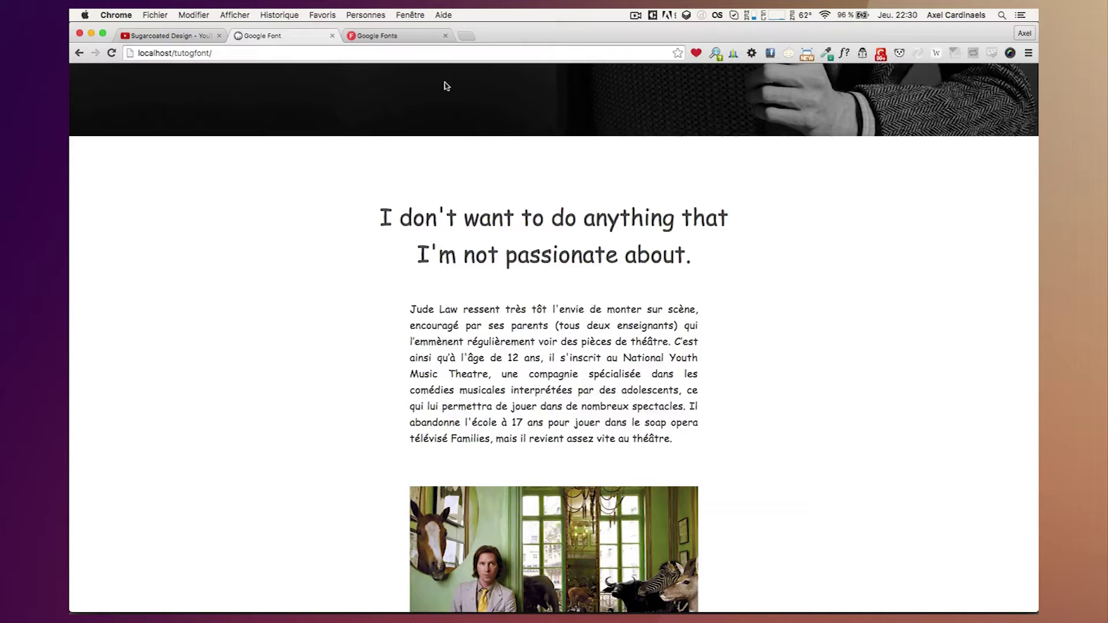
# - Bring up the Google Fonts directory and highlight its 804 font families count
pyautogui.click(393, 36)
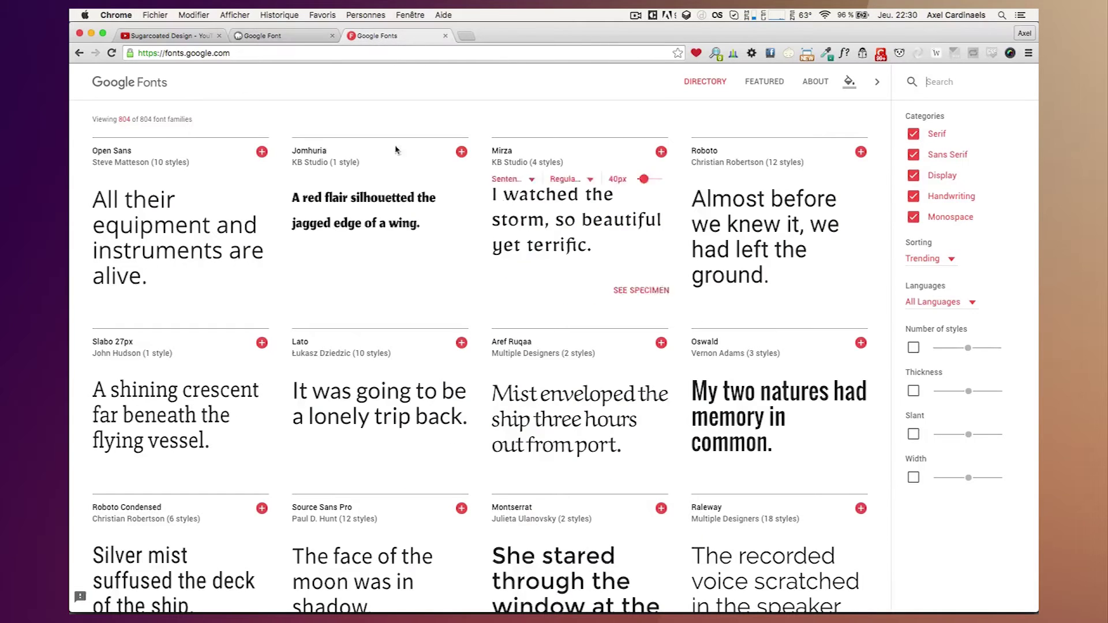
pyautogui.click(178, 53)
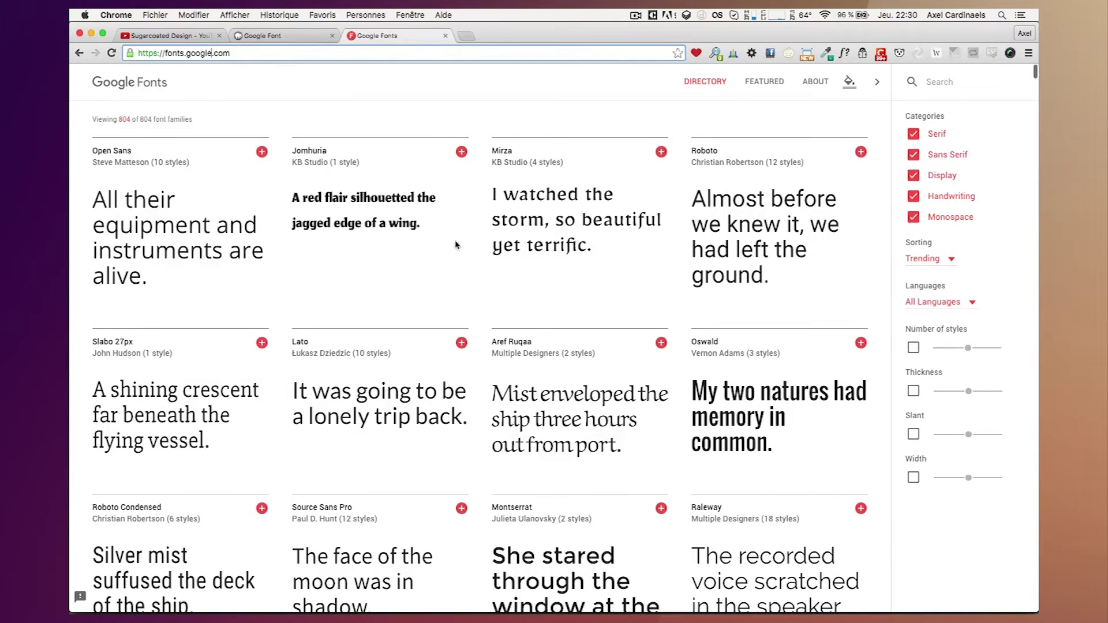
pyautogui.moveTo(120, 119); pyautogui.dragTo(136, 120)
pyautogui.click(126, 121)
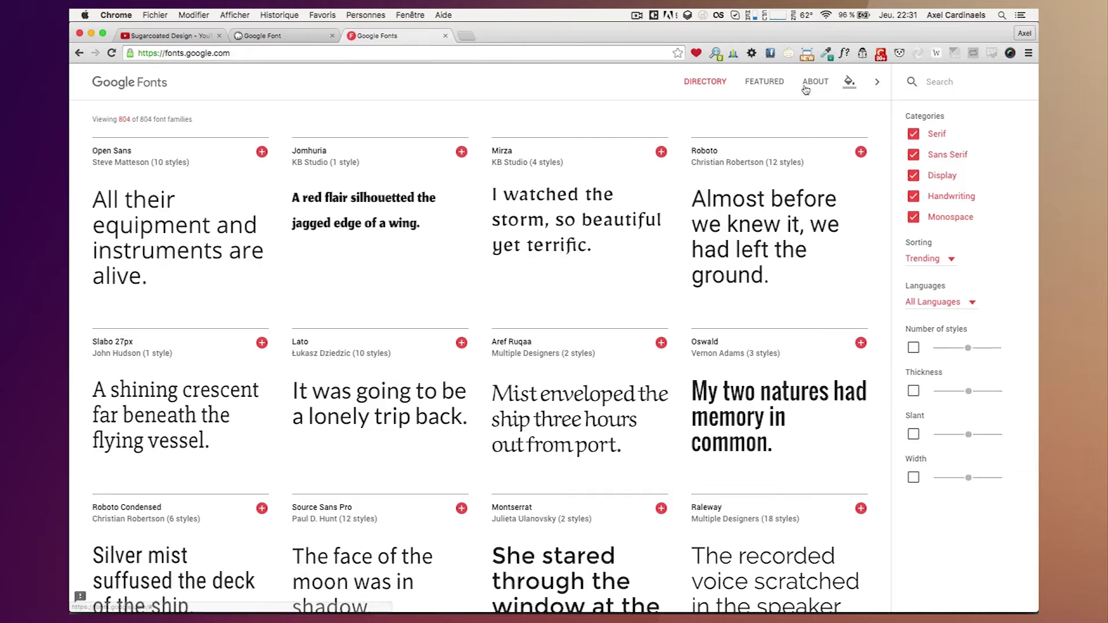
# - Browse the Featured font collections, then go back to the full directory
pyautogui.click(774, 87)
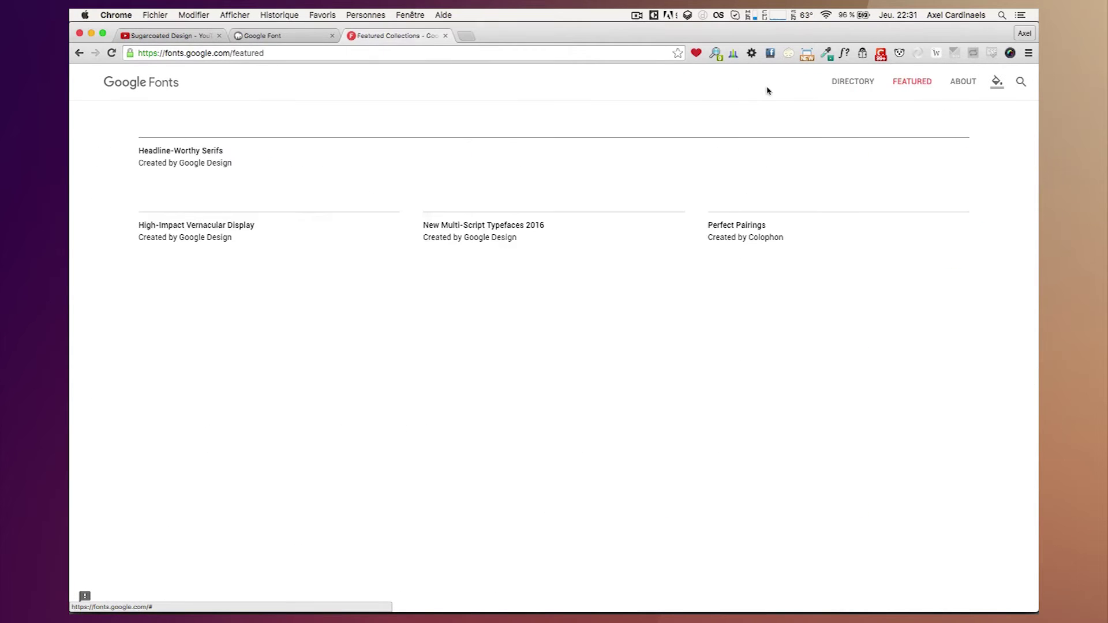
pyautogui.scroll(-5, 675, 246)
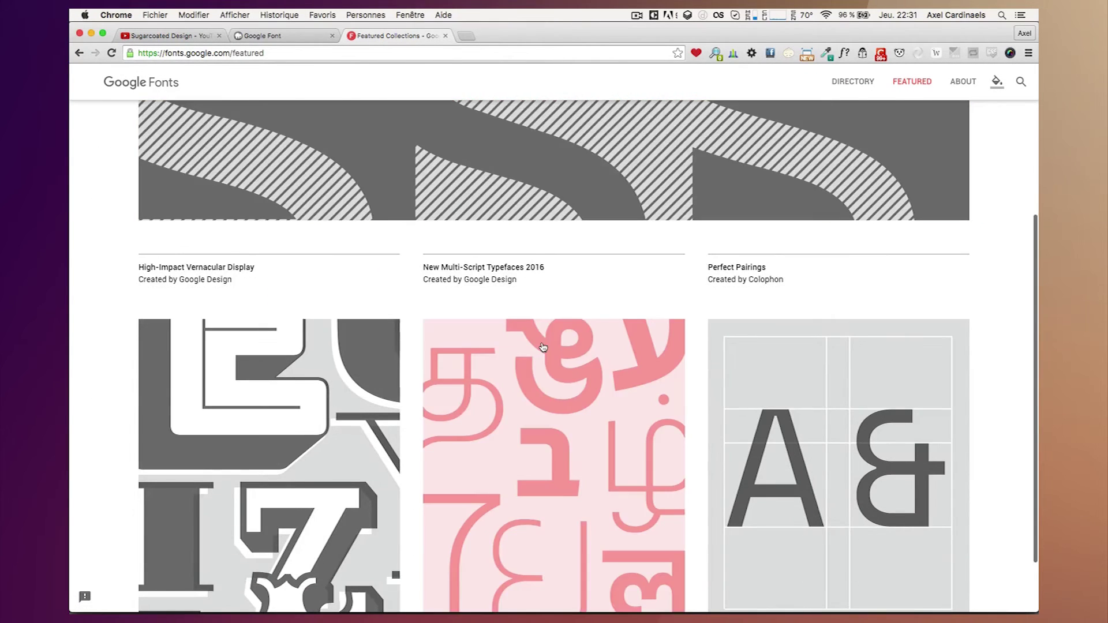
pyautogui.scroll(-2, 545, 346)
pyautogui.scroll(6, 290, 363)
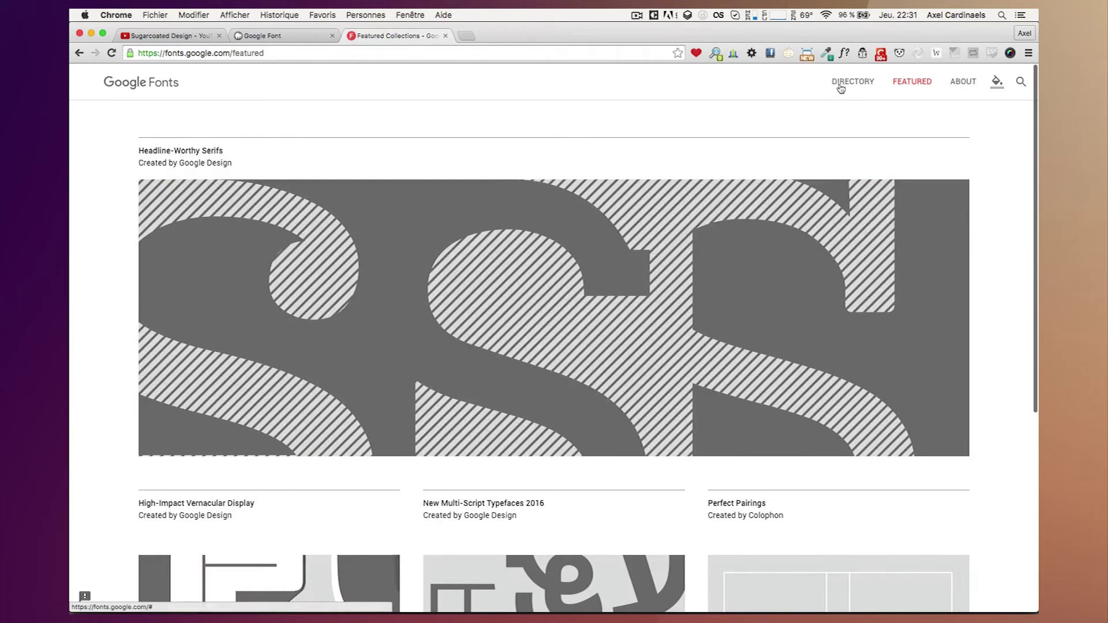
pyautogui.press('super+bracketleft')
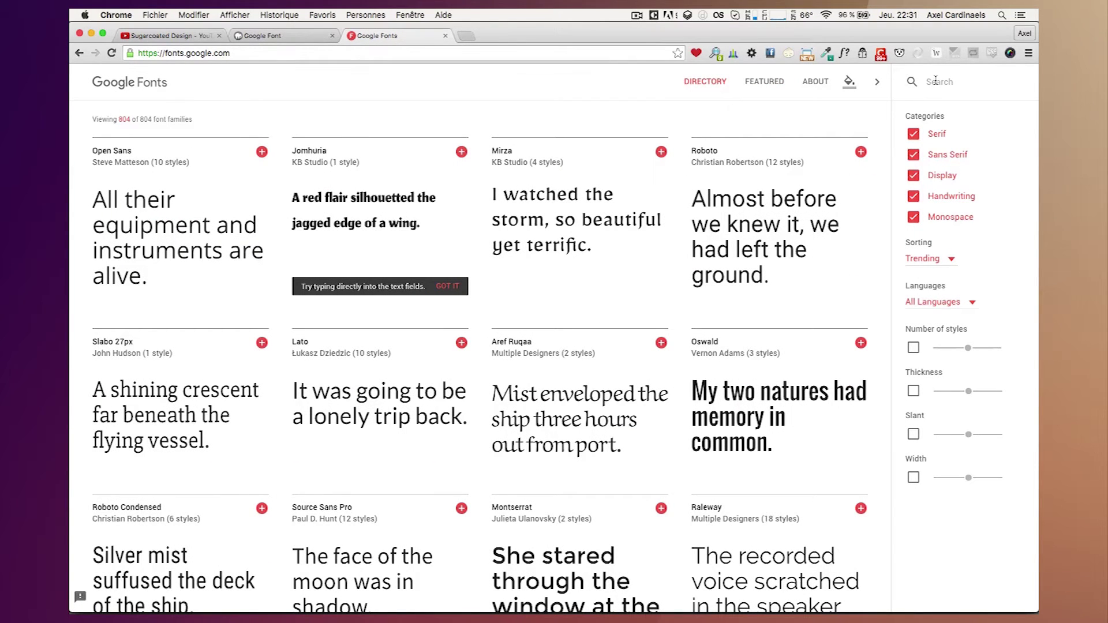
# - Search Google Fonts for "playfa" and add Playfair Display to the selection
pyautogui.click(935, 81)
pyautogui.write('play')
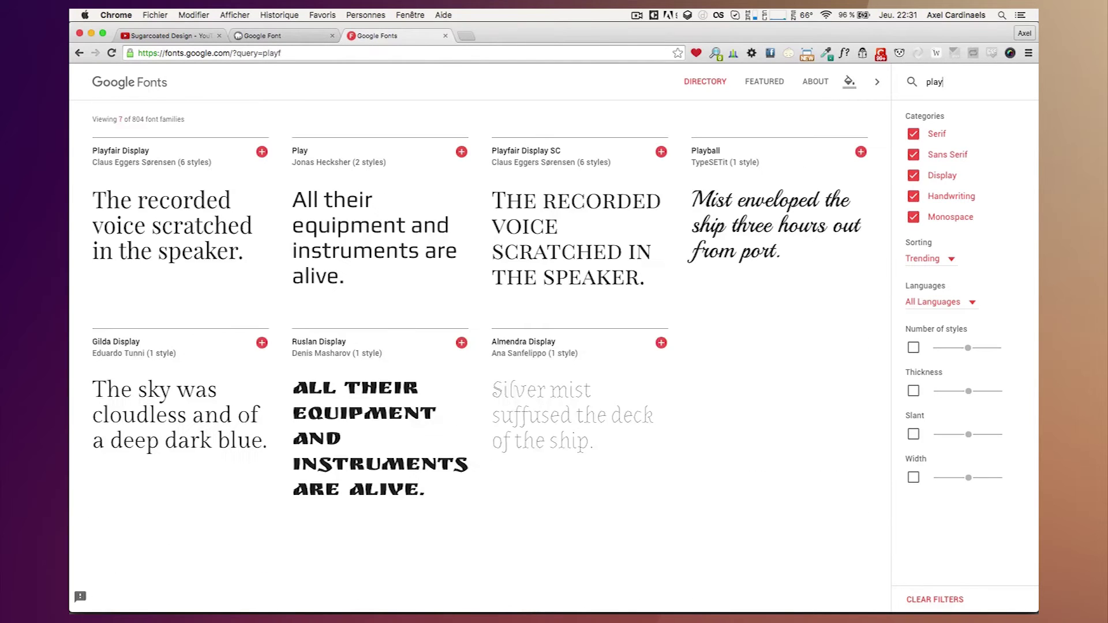
pyautogui.write('fa')
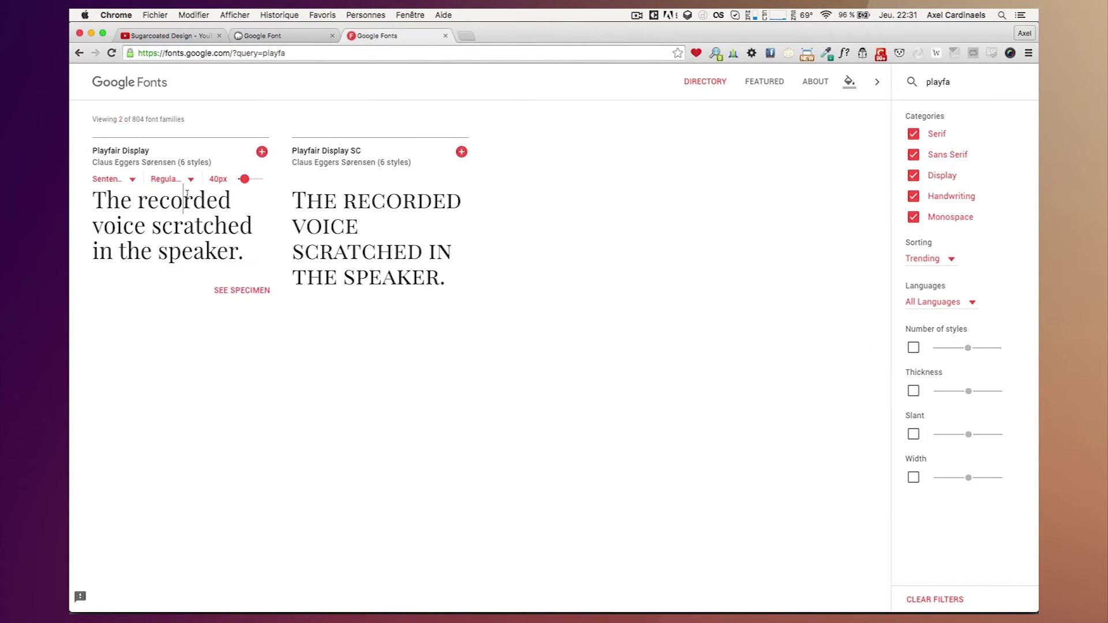
pyautogui.click(262, 151)
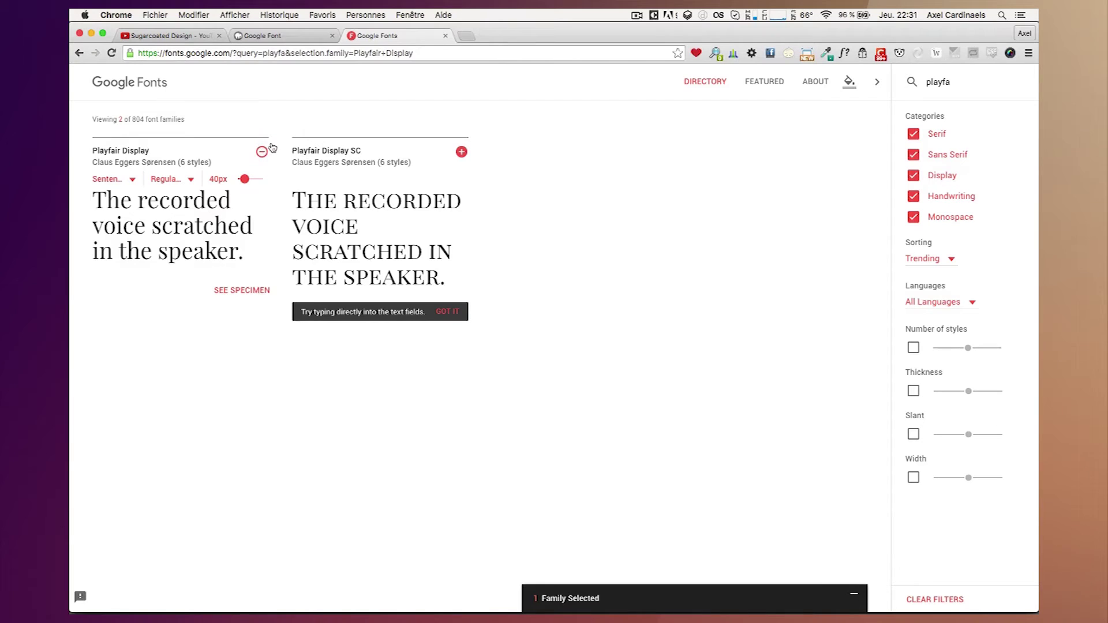
# - Expand the selected-family panel and review Playfair Display's style and language options
pyautogui.click(853, 595)
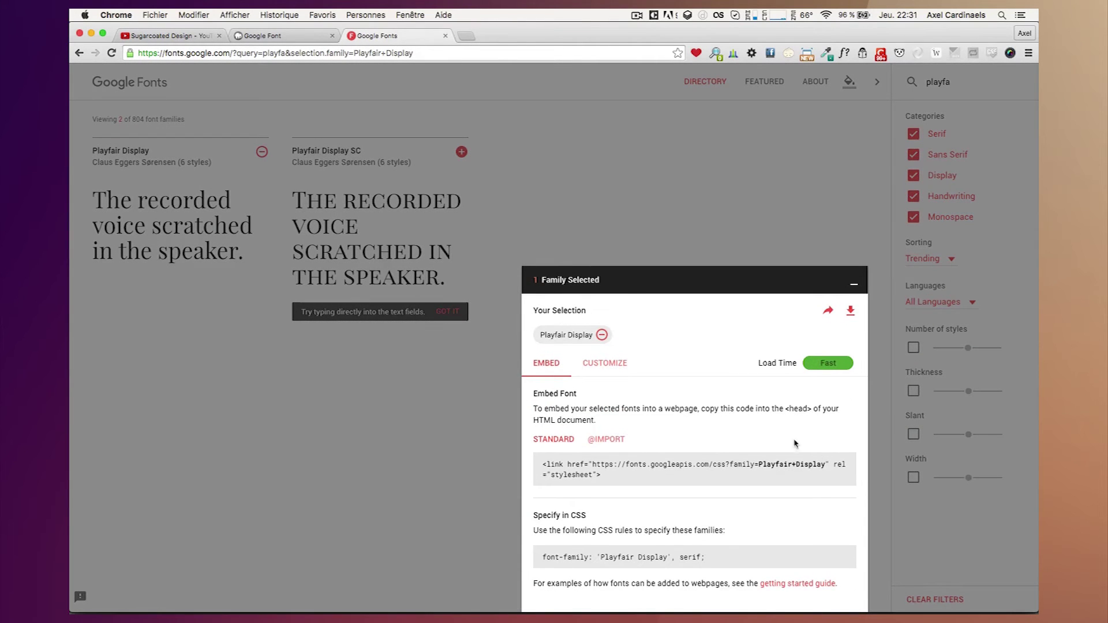
pyautogui.click(610, 363)
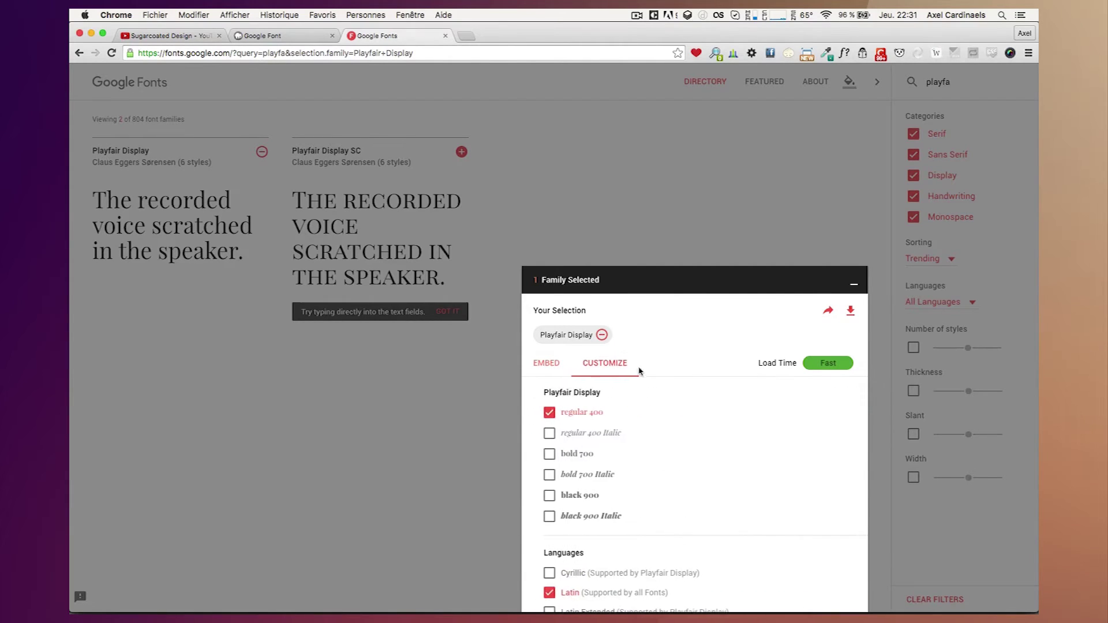
pyautogui.scroll(-1, 580, 420)
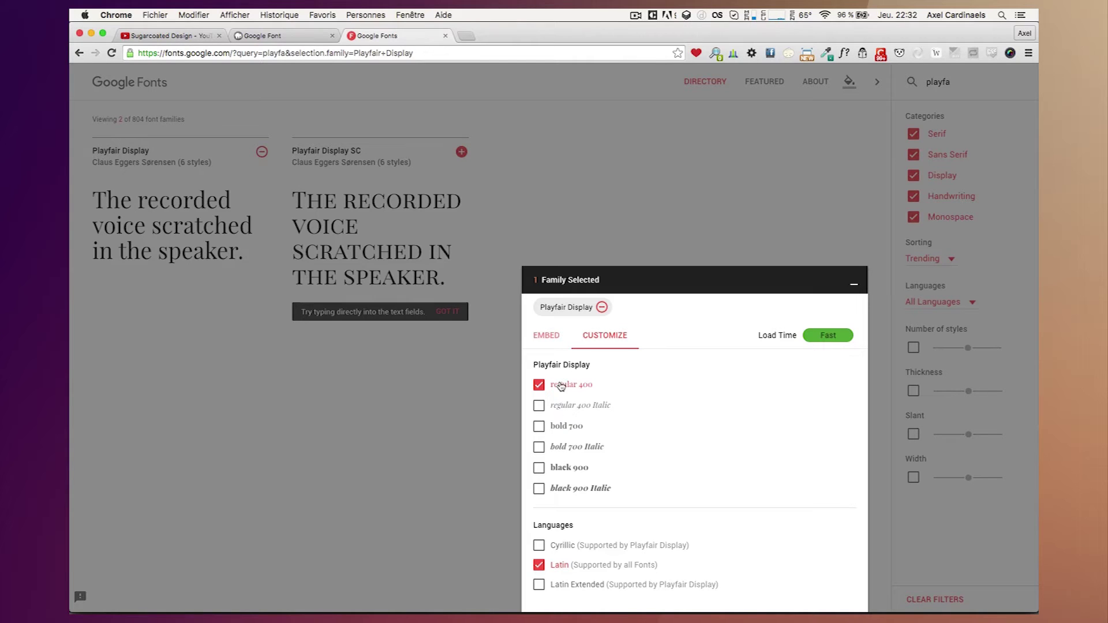
pyautogui.scroll(-1, 559, 385)
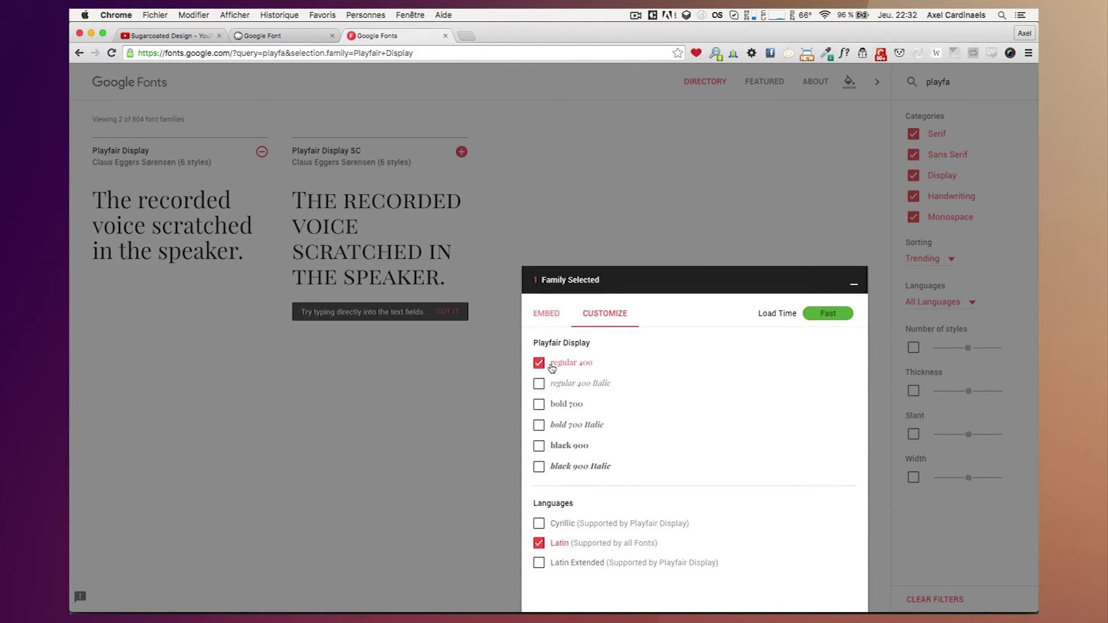
pyautogui.scroll(-1, 552, 368)
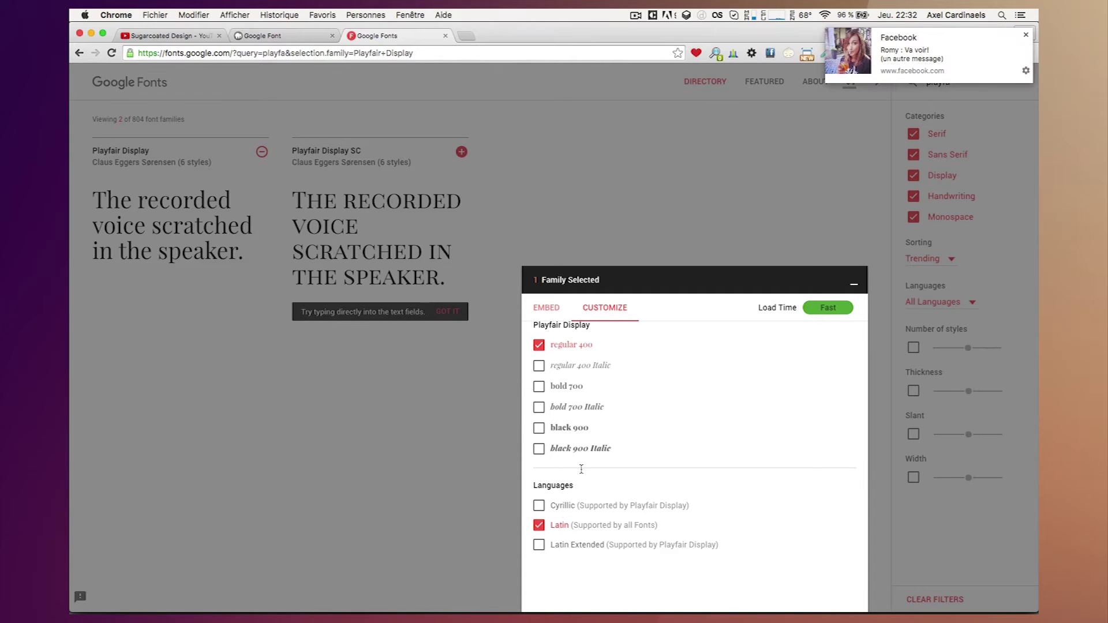
pyautogui.click(1025, 35)
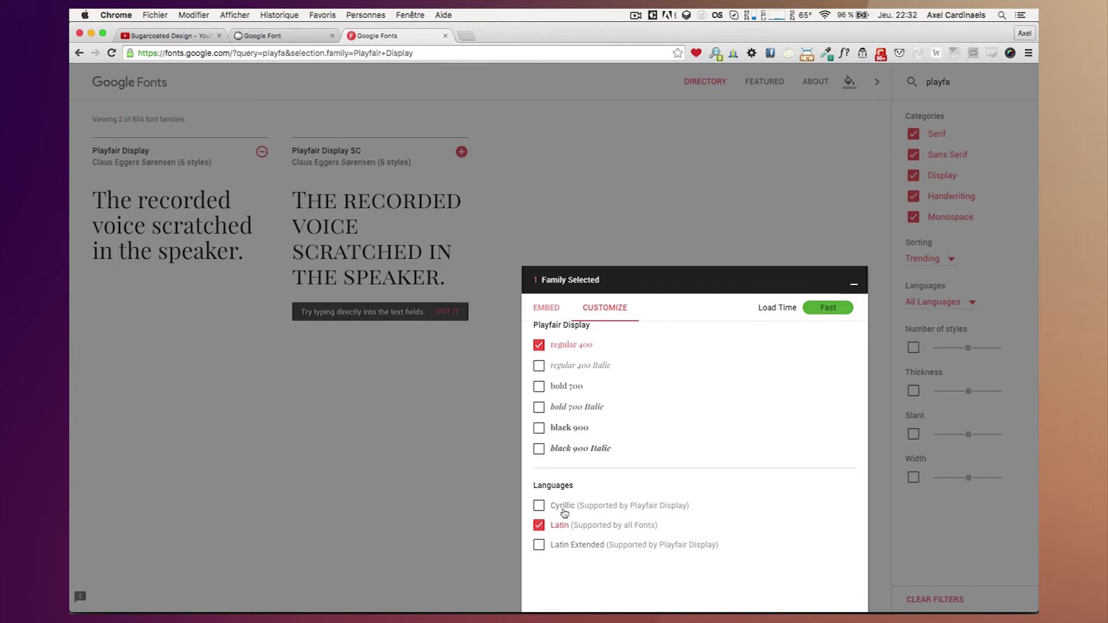
pyautogui.scroll(1, 605, 488)
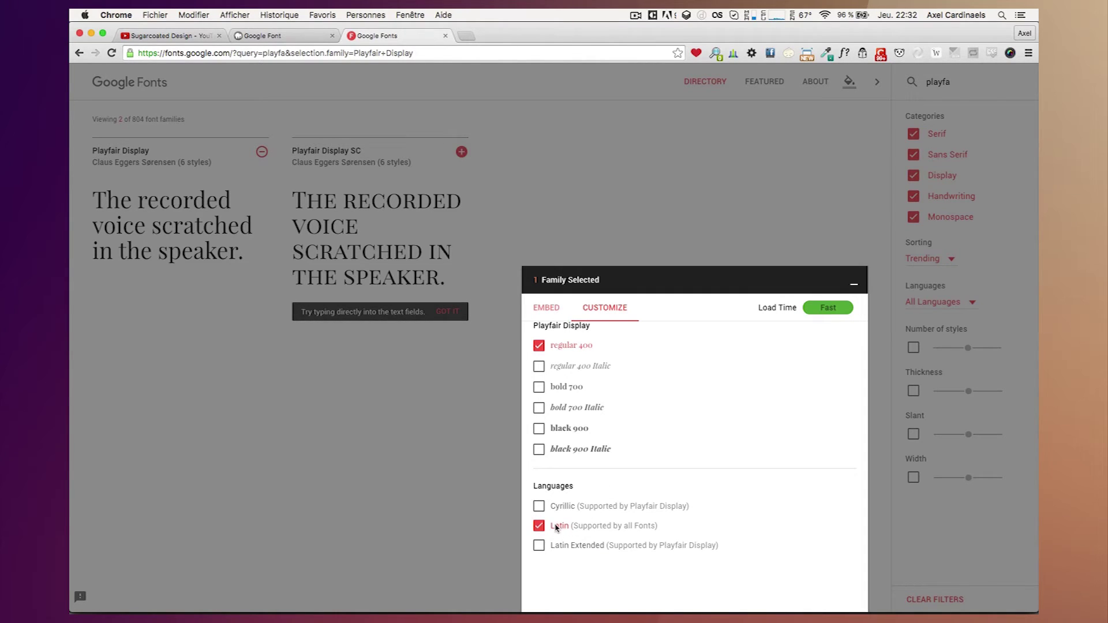
pyautogui.scroll(2, 646, 434)
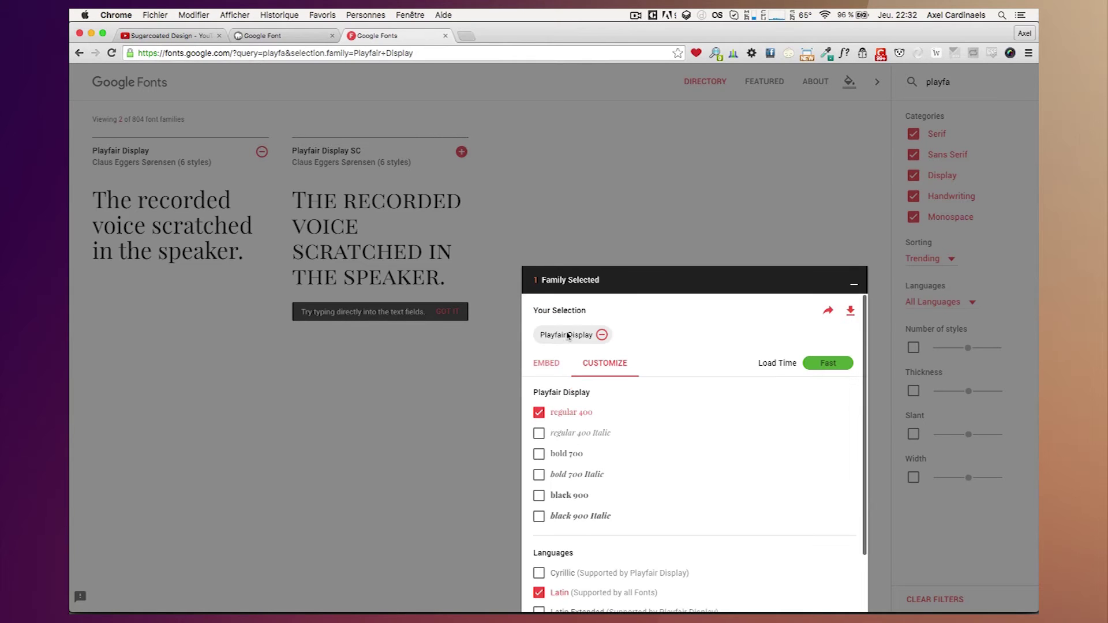
# - Copy Playfair Display's embed <link> code and paste it into the head of index.html in Atom
pyautogui.click(547, 364)
pyautogui.scroll(-1, 593, 410)
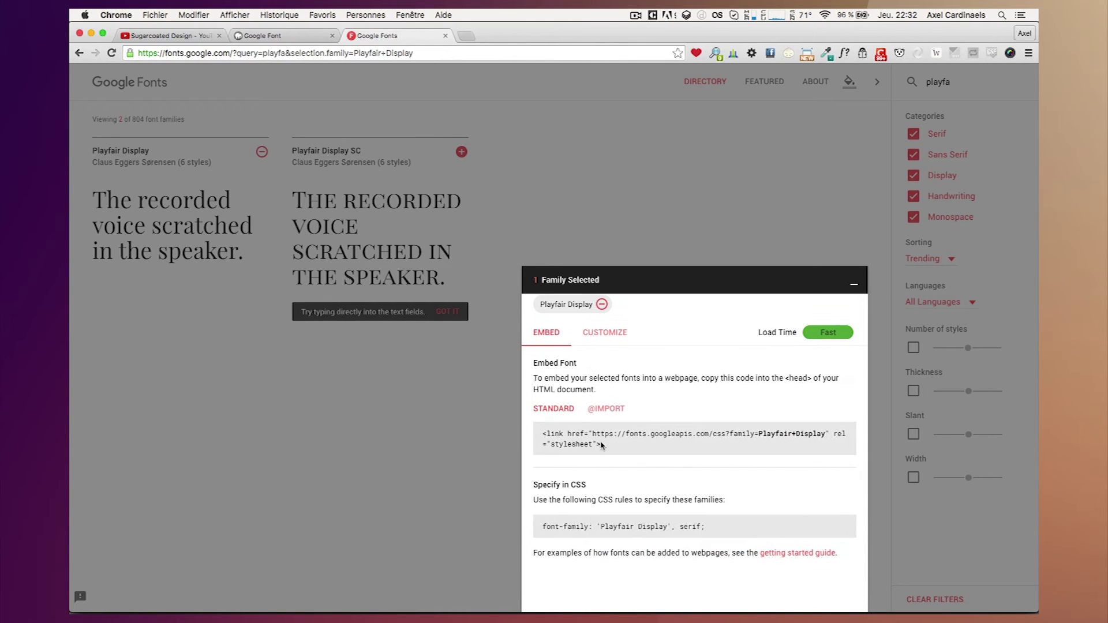
pyautogui.moveTo(615, 445); pyautogui.dragTo(530, 434)
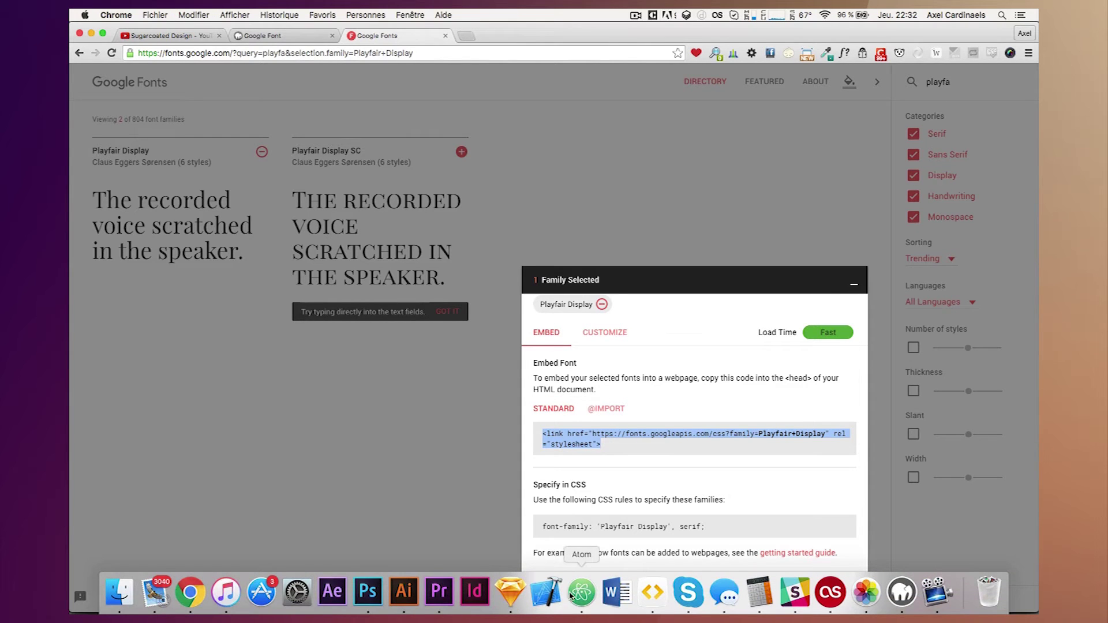
pyautogui.click(584, 605)
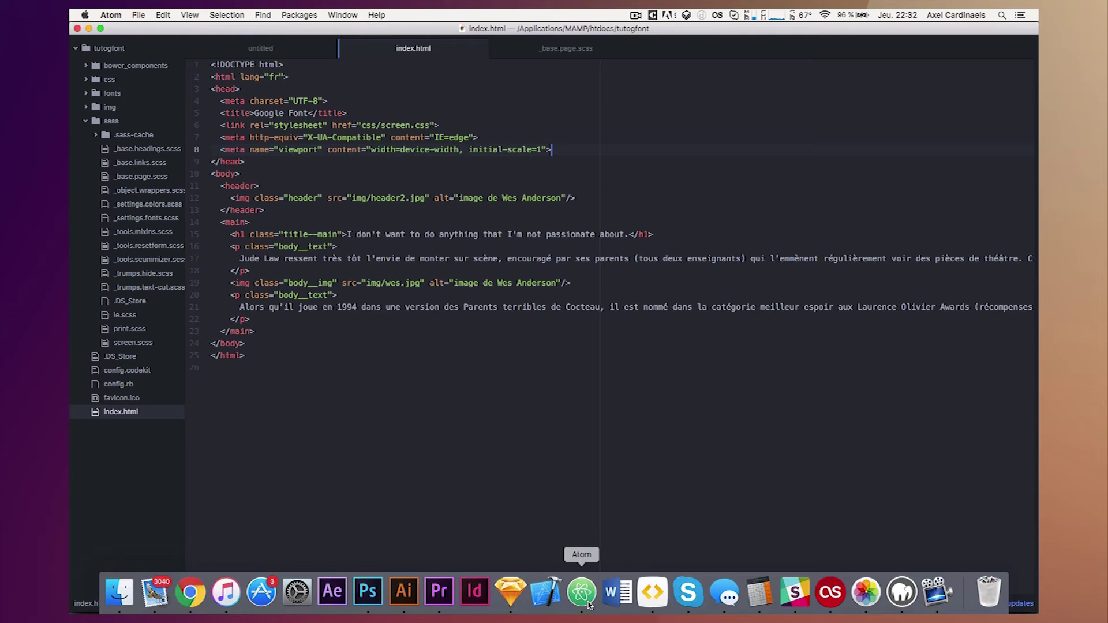
pyautogui.press('Return')
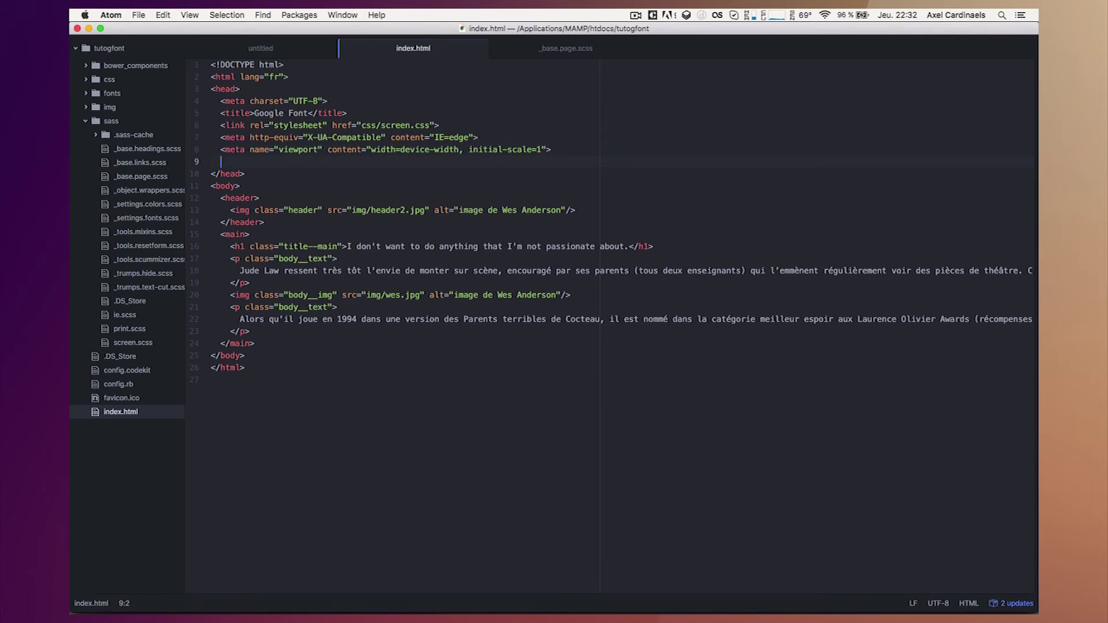
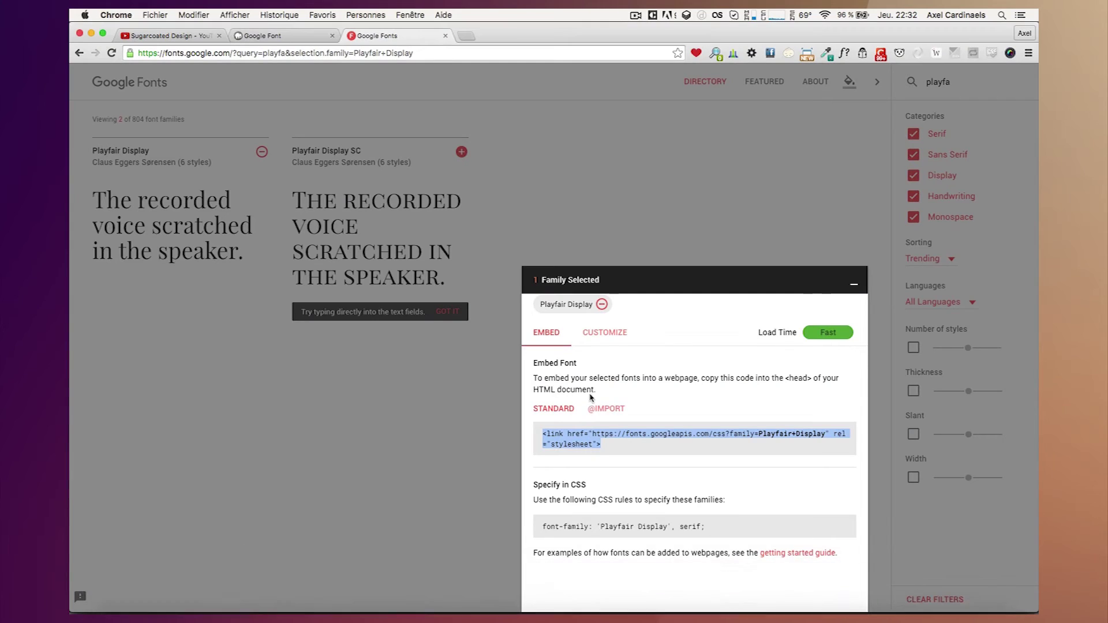
# - Copy the 'font-family: Playfair Display, serif;' rule from Google Fonts and return to Atom
pyautogui.moveTo(709, 528); pyautogui.dragTo(543, 526)
pyautogui.press('super+c')
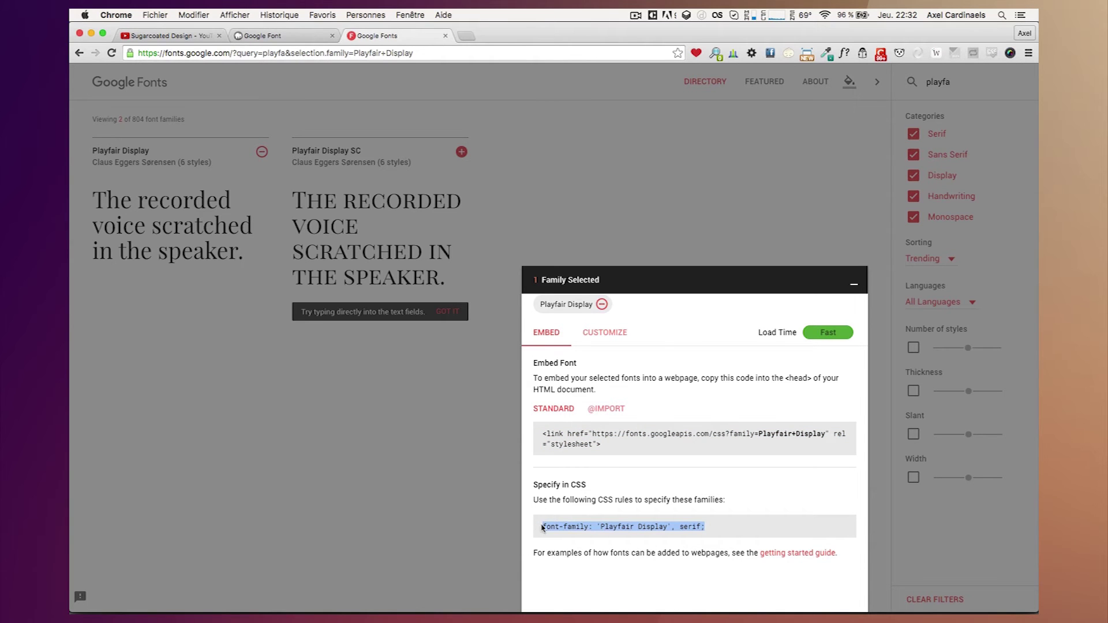
pyautogui.click(581, 591)
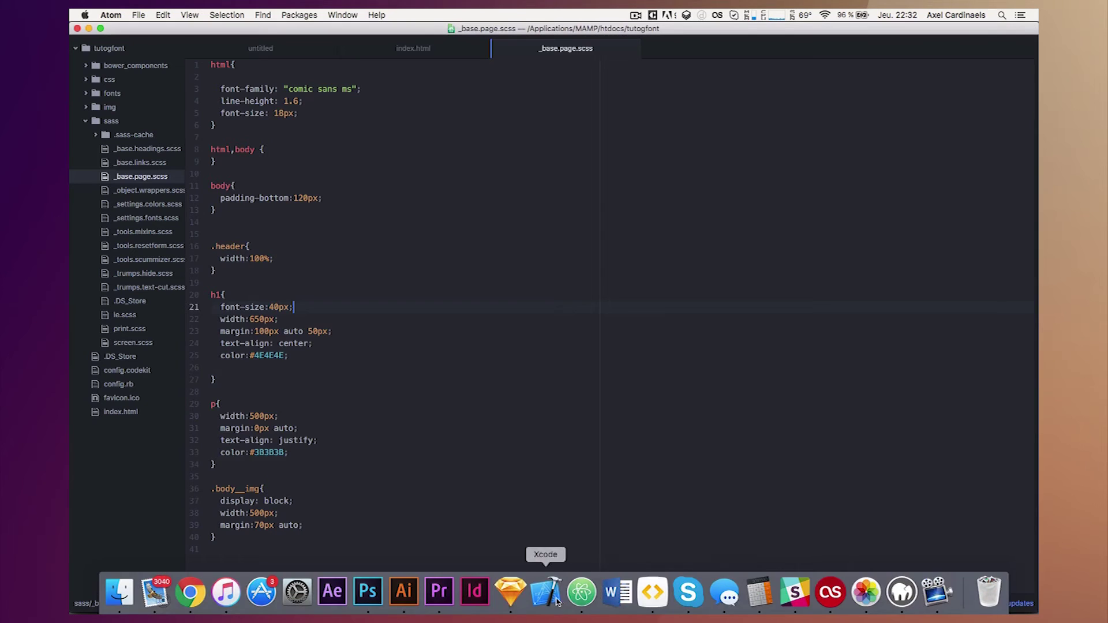
# - Paste the Playfair Display font-family rule on a new line in the h1 rule
pyautogui.click(314, 355)
pyautogui.press('Return')
pyautogui.press('super+v')
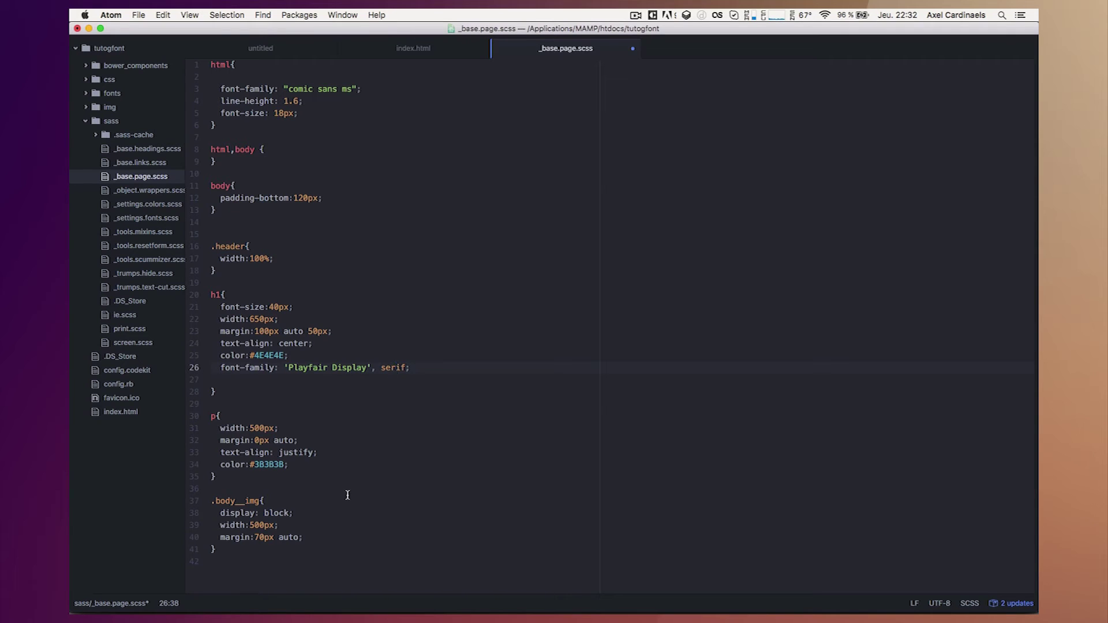
# - Check the heading font on the localhost tutogfont page in Chrome
pyautogui.click(190, 598)
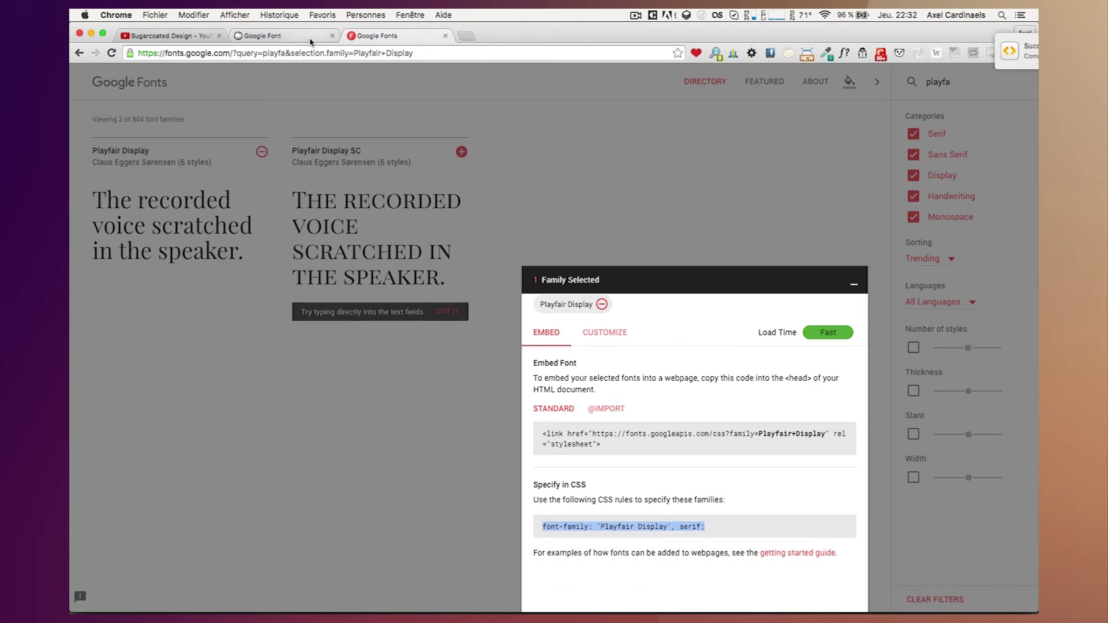
pyautogui.click(262, 36)
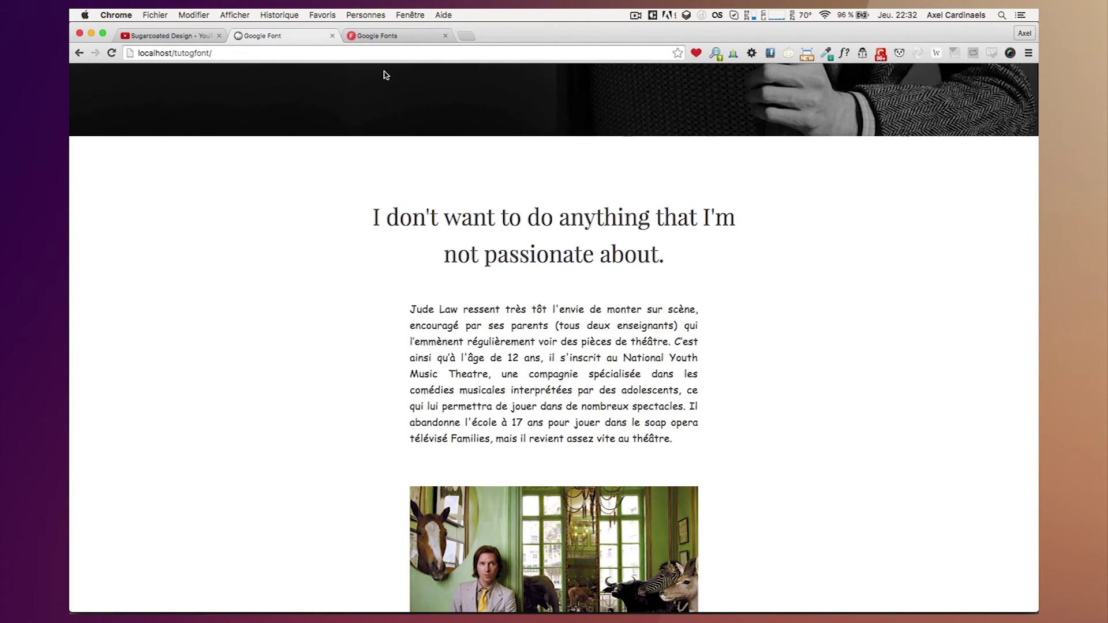
pyautogui.click(370, 37)
# - Search for 'work sans' and add Work Sans to the selected families
pyautogui.click(854, 283)
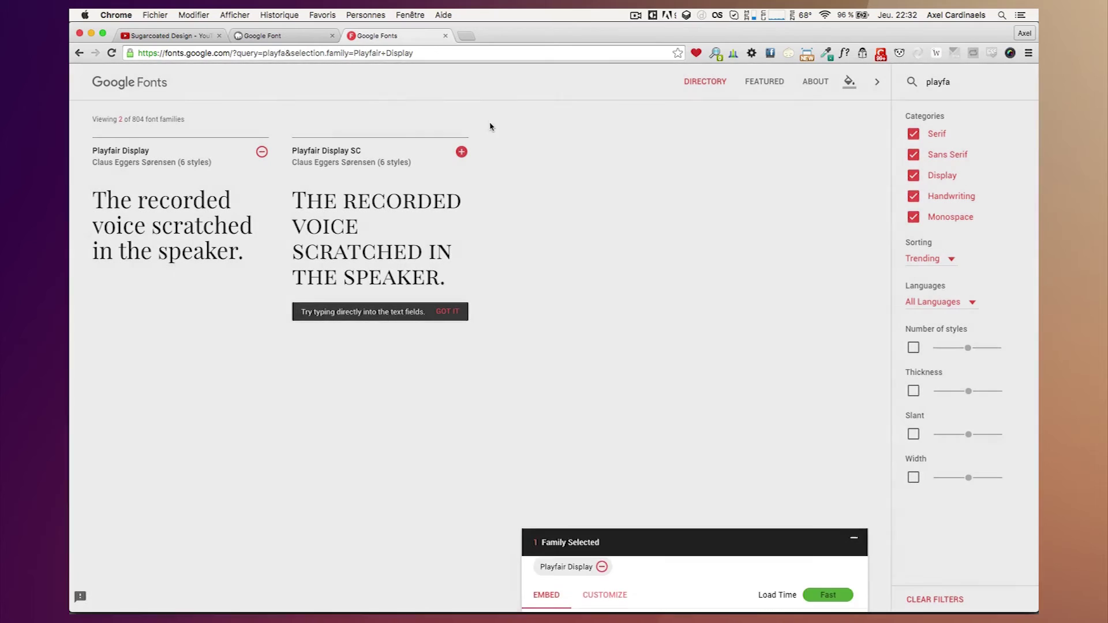
pyautogui.press('super+a')
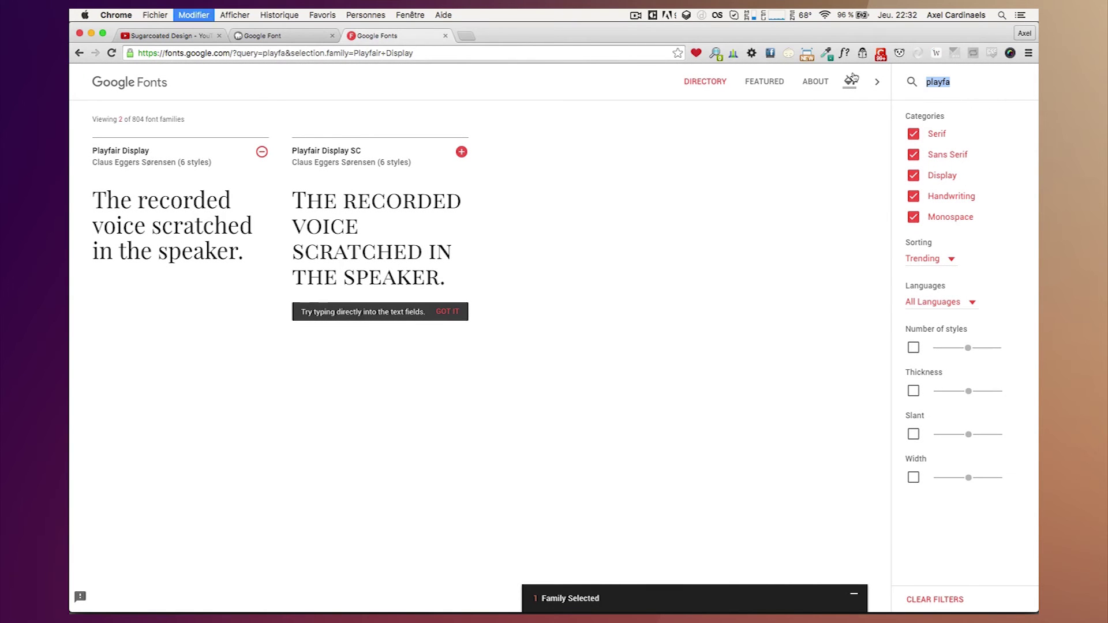
pyautogui.write('work sans')
pyautogui.click(262, 151)
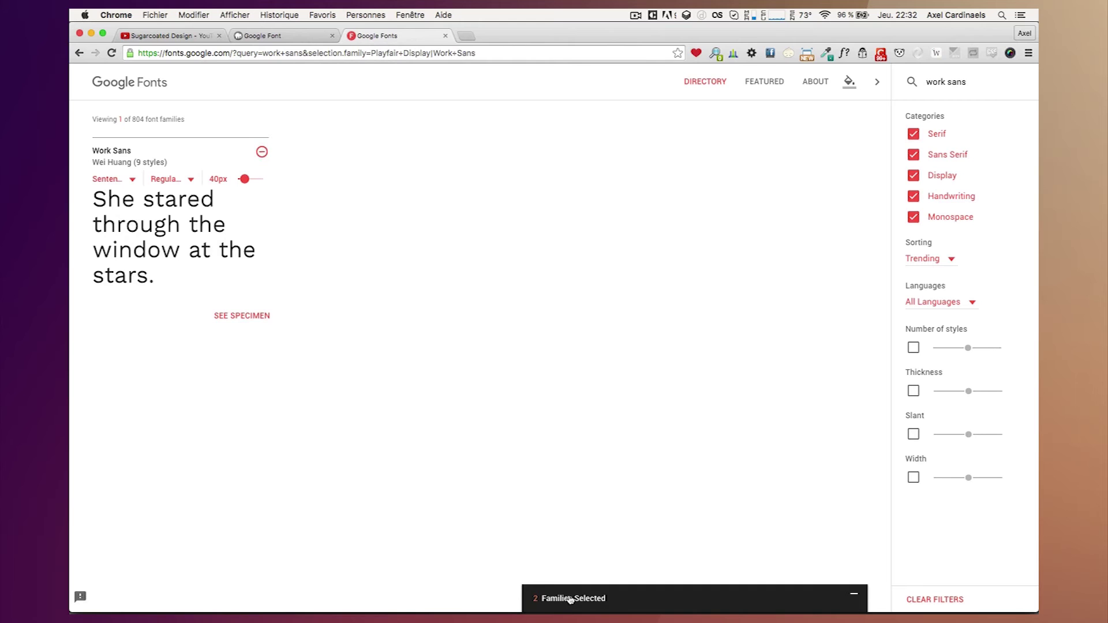
# - Set Work Sans to light 300 only, dropping regular 400, and select the updated embed link
pyautogui.click(572, 599)
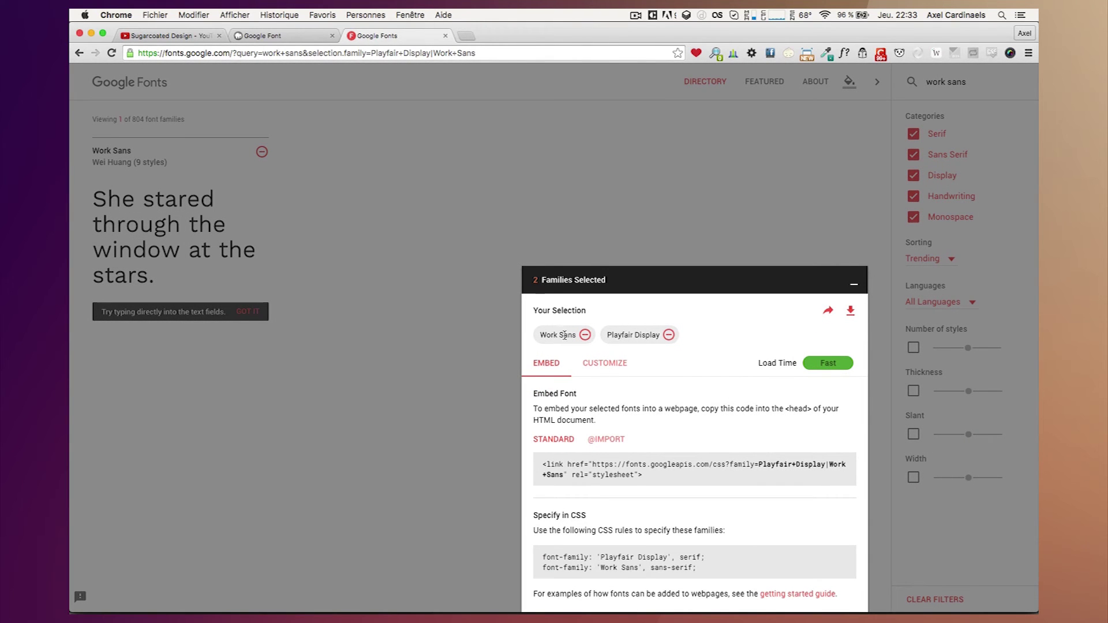
pyautogui.click(590, 363)
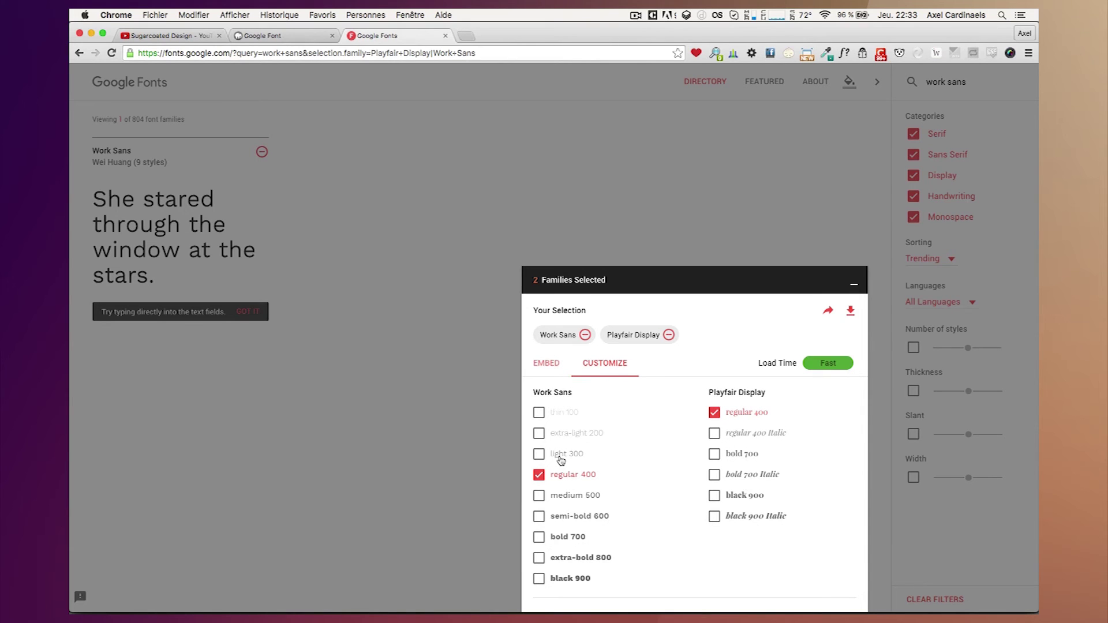
pyautogui.click(561, 454)
pyautogui.click(539, 475)
pyautogui.click(547, 364)
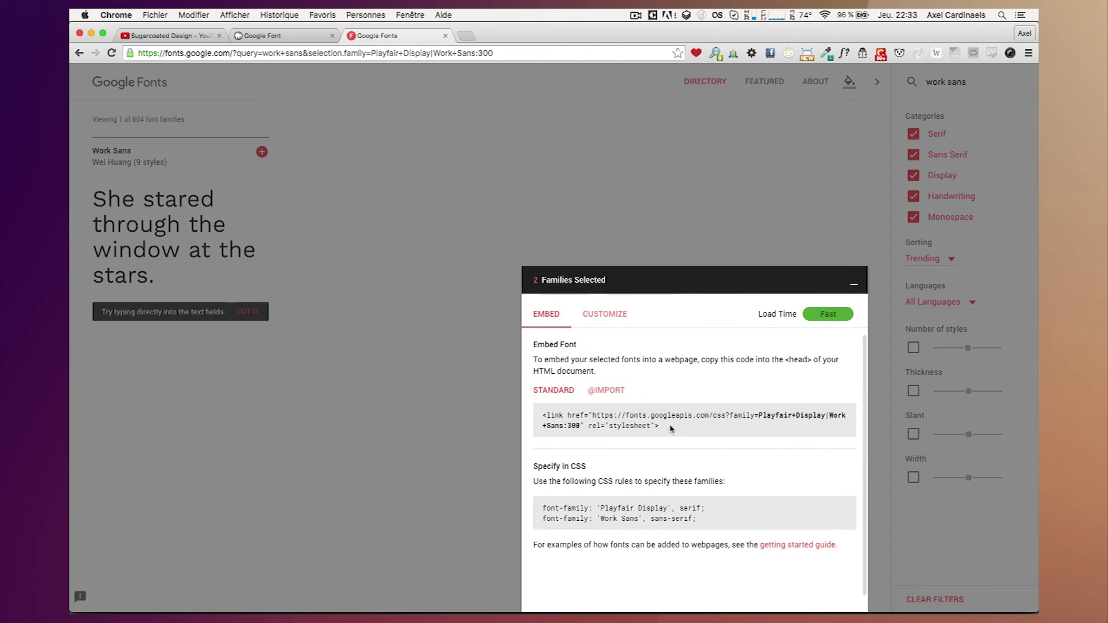
pyautogui.moveTo(671, 428); pyautogui.dragTo(537, 414)
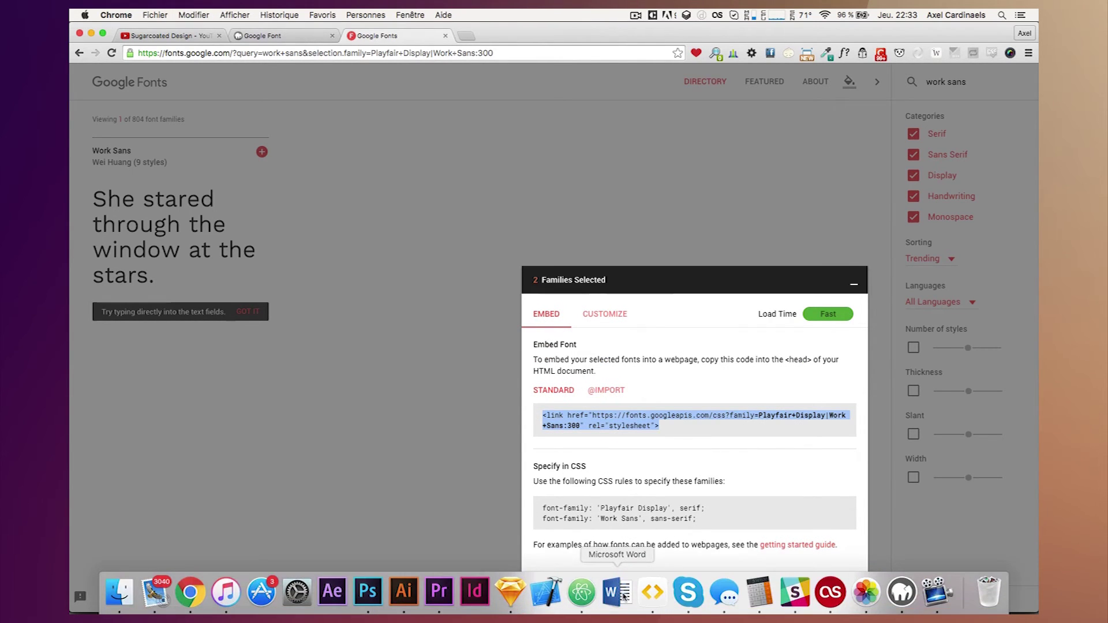
# - Replace the old Google Fonts link in index.html with the combined Playfair Display and Work Sans link
pyautogui.click(581, 591)
pyautogui.click(413, 47)
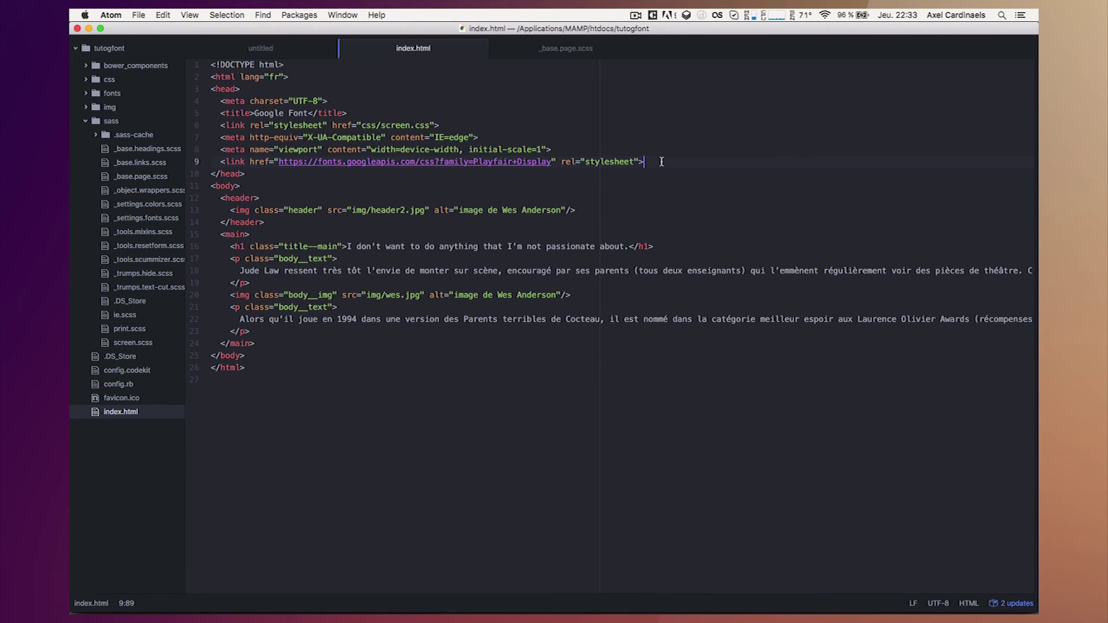
pyautogui.moveTo(663, 160); pyautogui.dragTo(221, 162)
pyautogui.press('BackSpace')
pyautogui.write('<link href="https://fonts.googleapis.com/css?family=Playfair+Display|Work+Sans:300" rel="stylesheet">')
# - Add font-family: 'Work Sans', sans-serif to the p rule in _base.page.scss
pyautogui.click(548, 46)
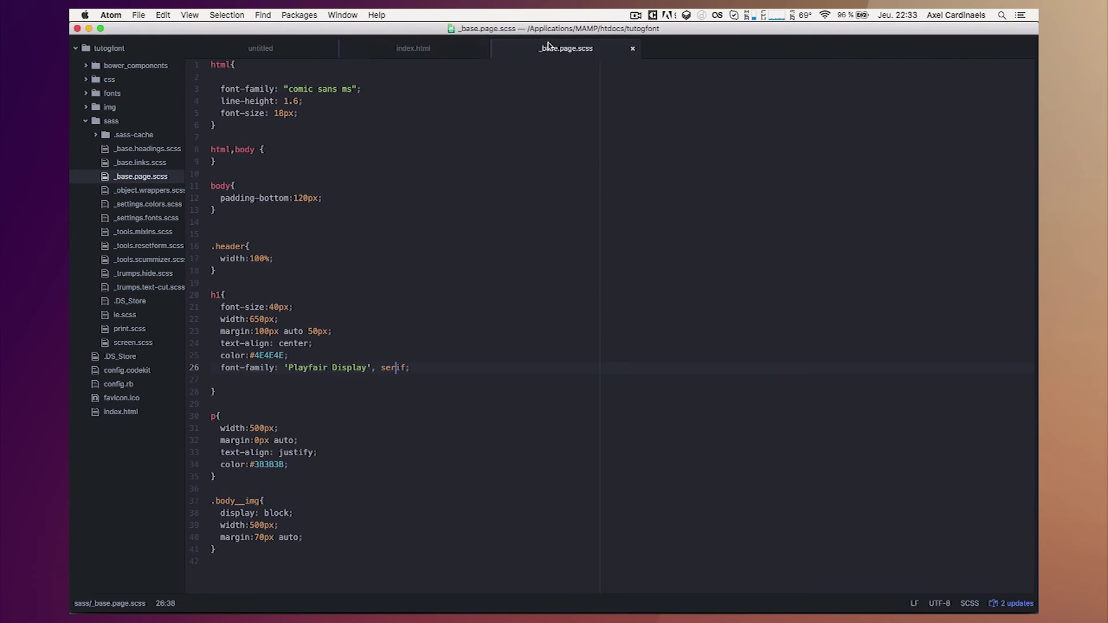
pyautogui.click(192, 591)
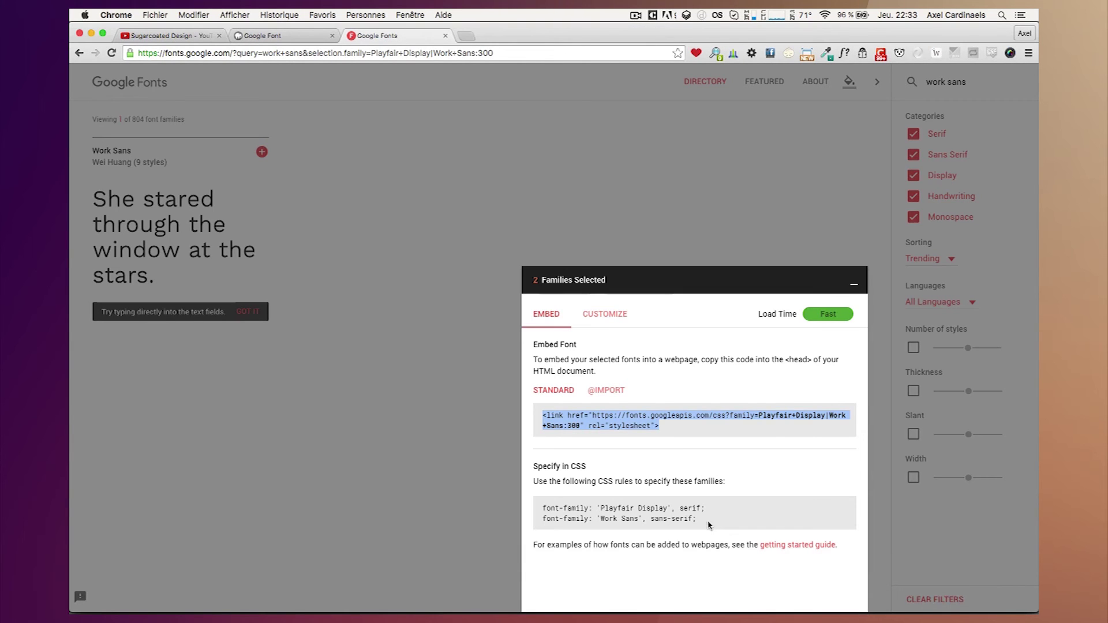
pyautogui.moveTo(709, 519); pyautogui.dragTo(542, 519)
pyautogui.press('super+c')
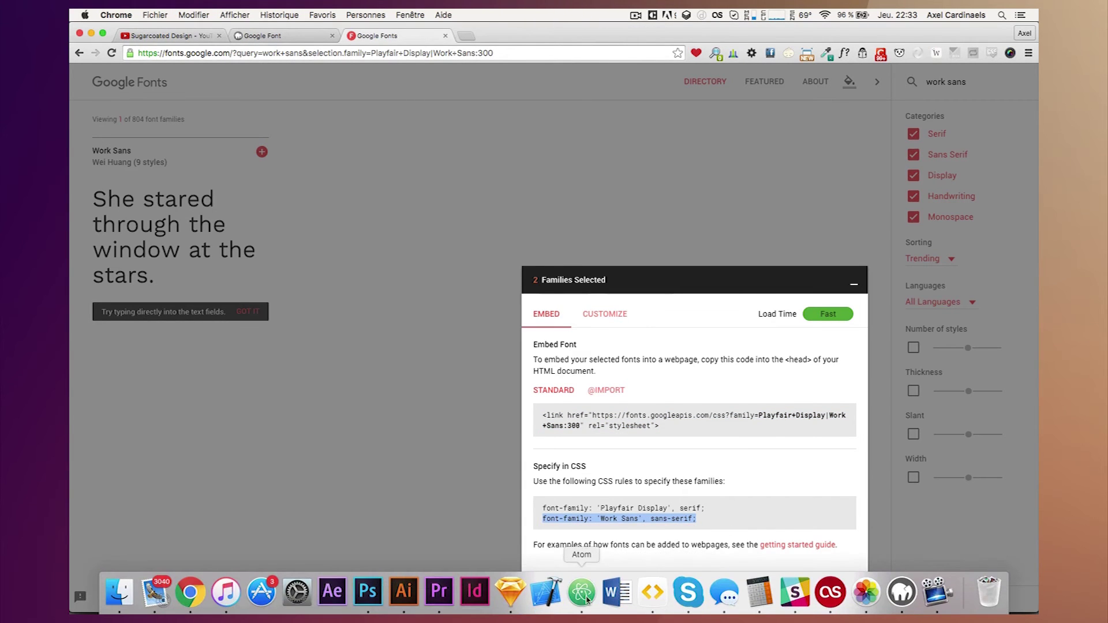
pyautogui.click(581, 603)
pyautogui.click(320, 462)
pyautogui.press('Return')
pyautogui.press('super+v')
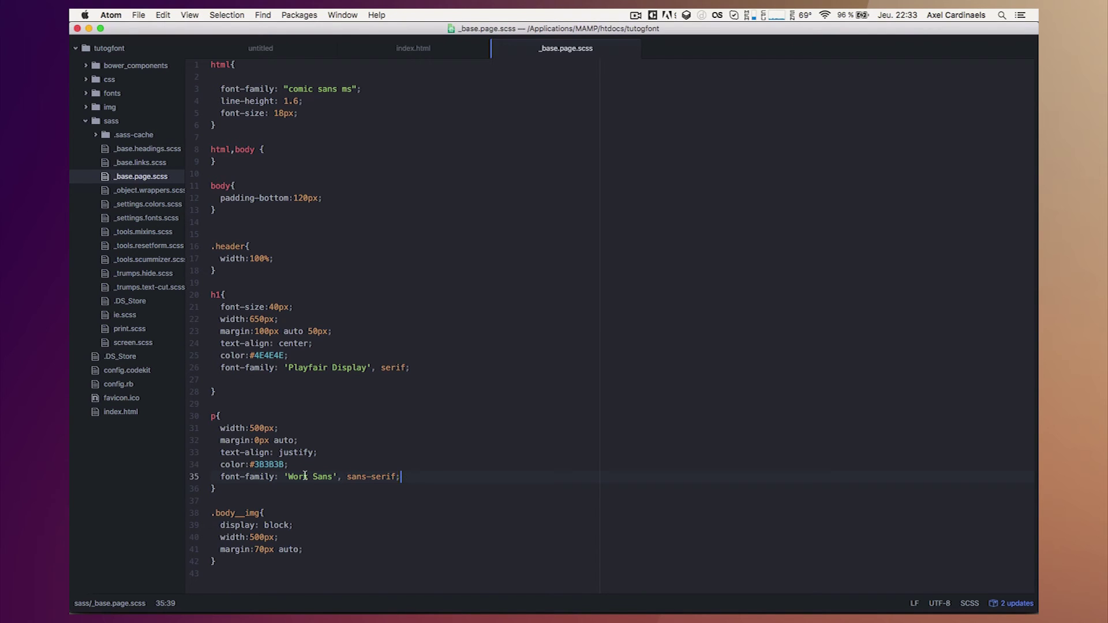
pyautogui.click(190, 599)
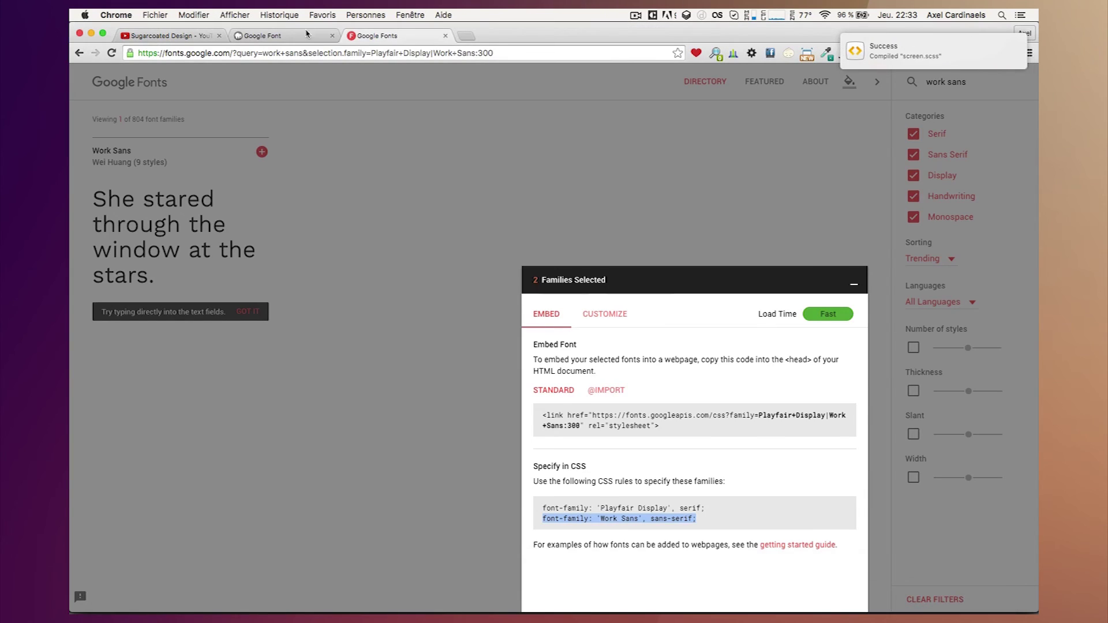
# - Reload the localhost page and confirm the paragraph renders in Work Sans Light
pyautogui.click(288, 36)
pyautogui.press('super+r')
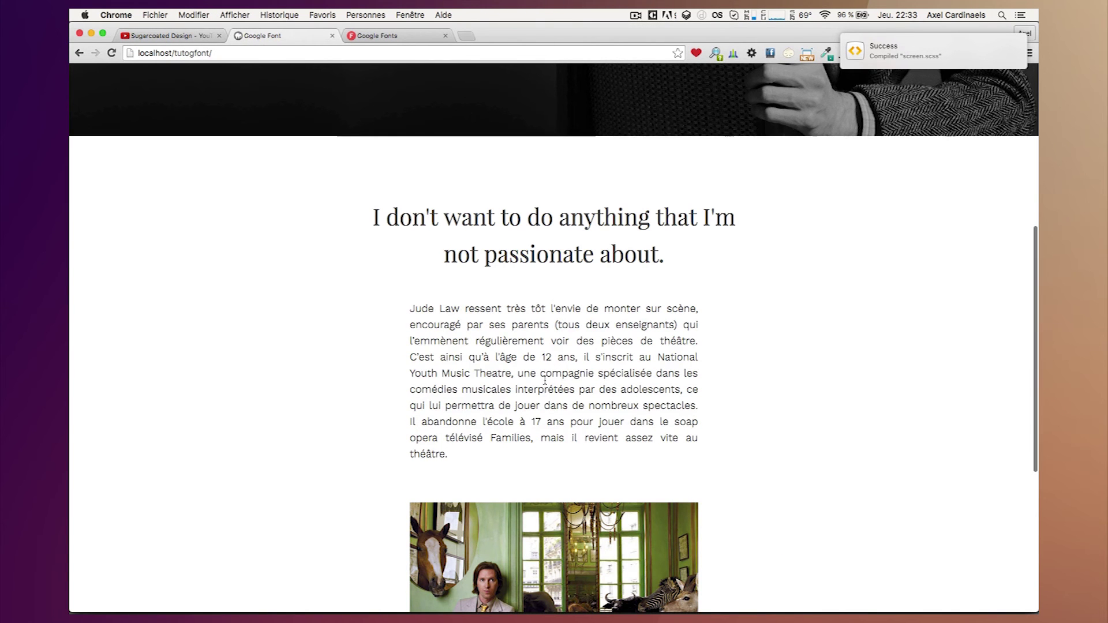
pyautogui.tripleClick(521, 352)
pyautogui.click(486, 336)
pyautogui.scroll(1, 486, 336)
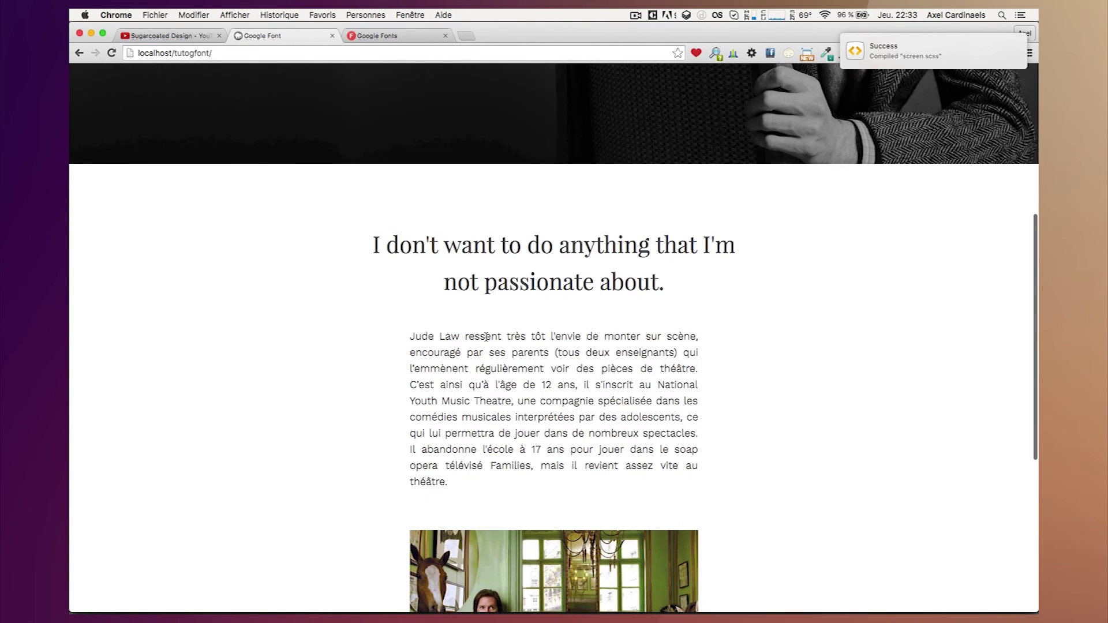
pyautogui.click(375, 35)
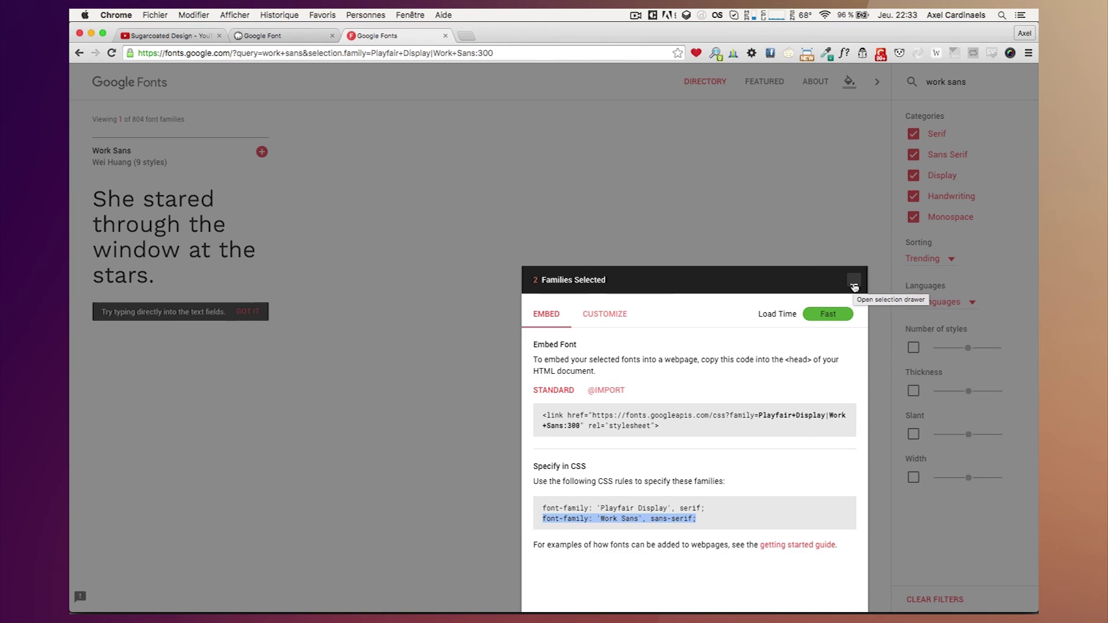
# - Collapse the selection drawer and clear the search, then reload and scroll the local page
pyautogui.click(854, 287)
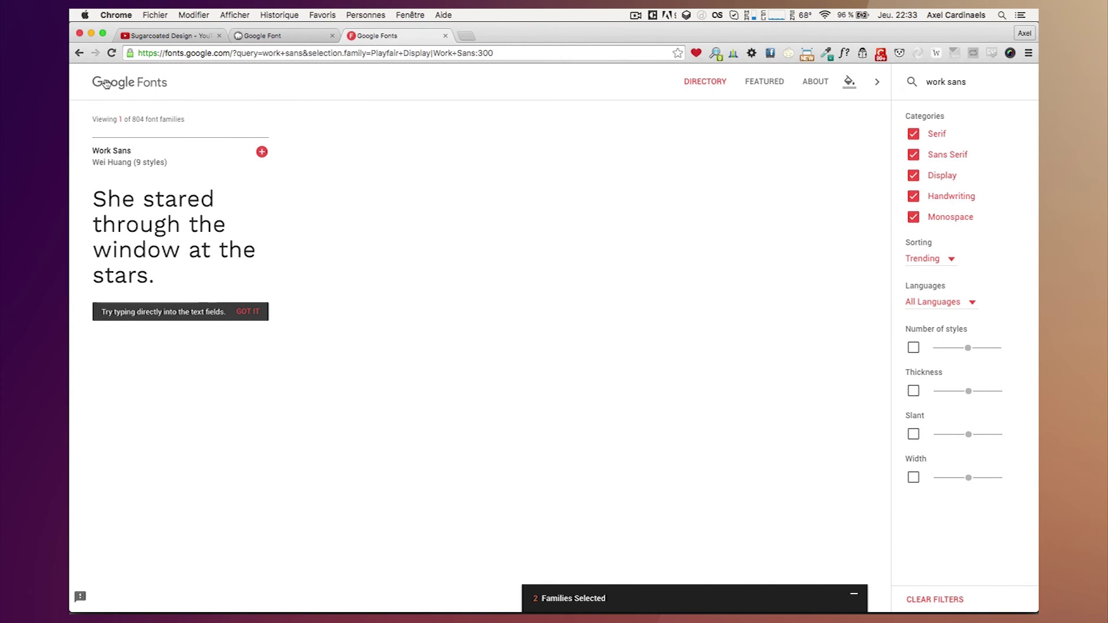
pyautogui.click(107, 85)
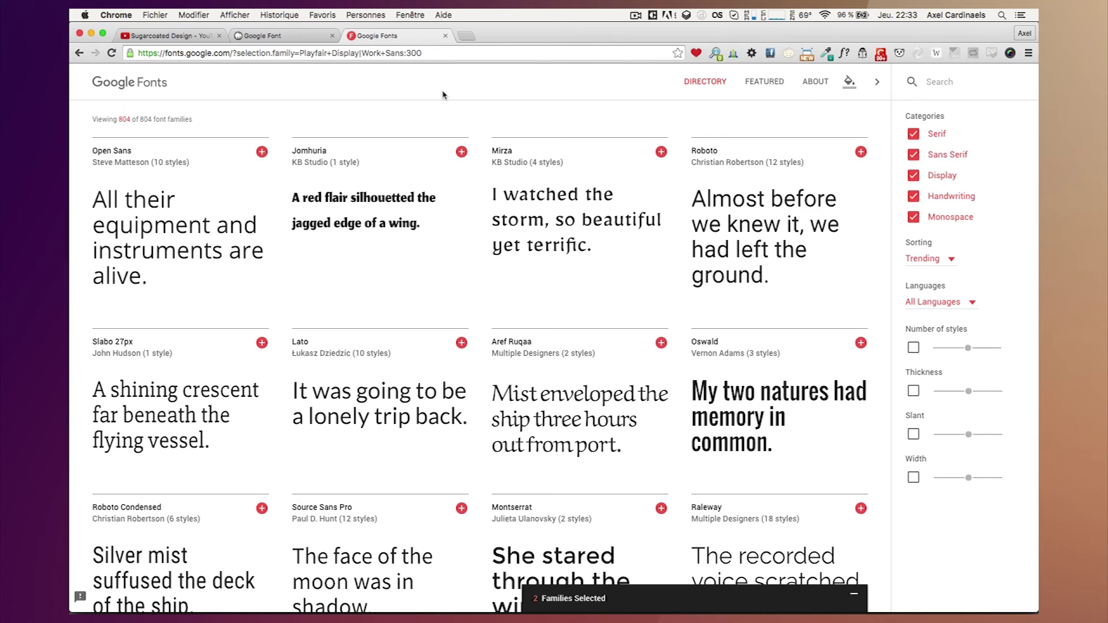
pyautogui.click(277, 36)
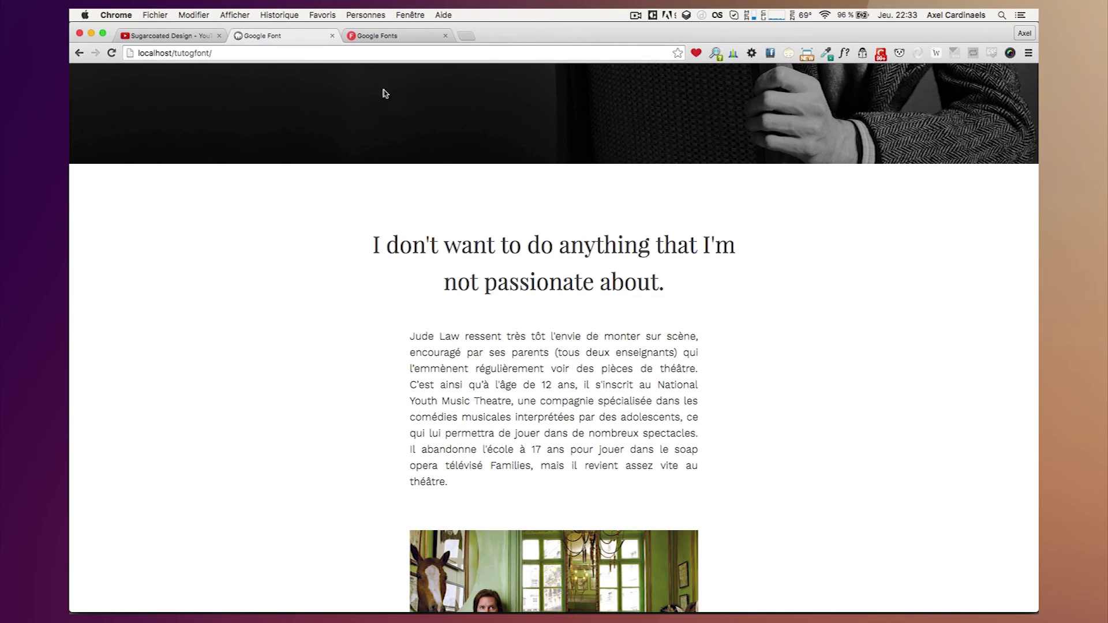
pyautogui.scroll(-2, 476, 282)
pyautogui.scroll(-5, 477, 282)
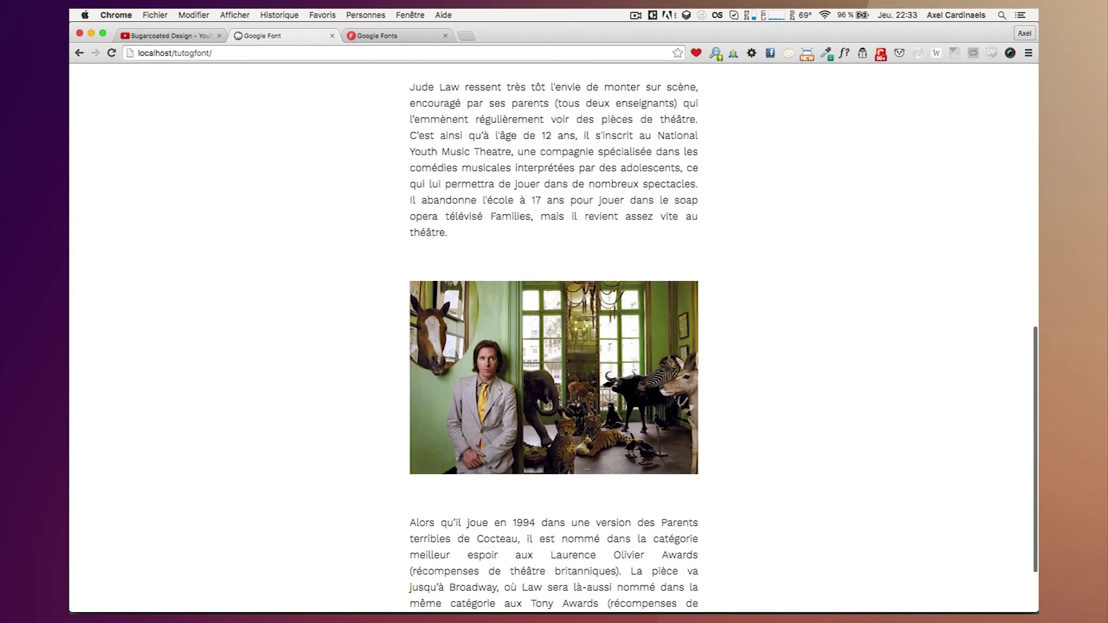
pyautogui.press('super+r')
pyautogui.scroll(-2, 392, 259)
pyautogui.scroll(-2, 346, 219)
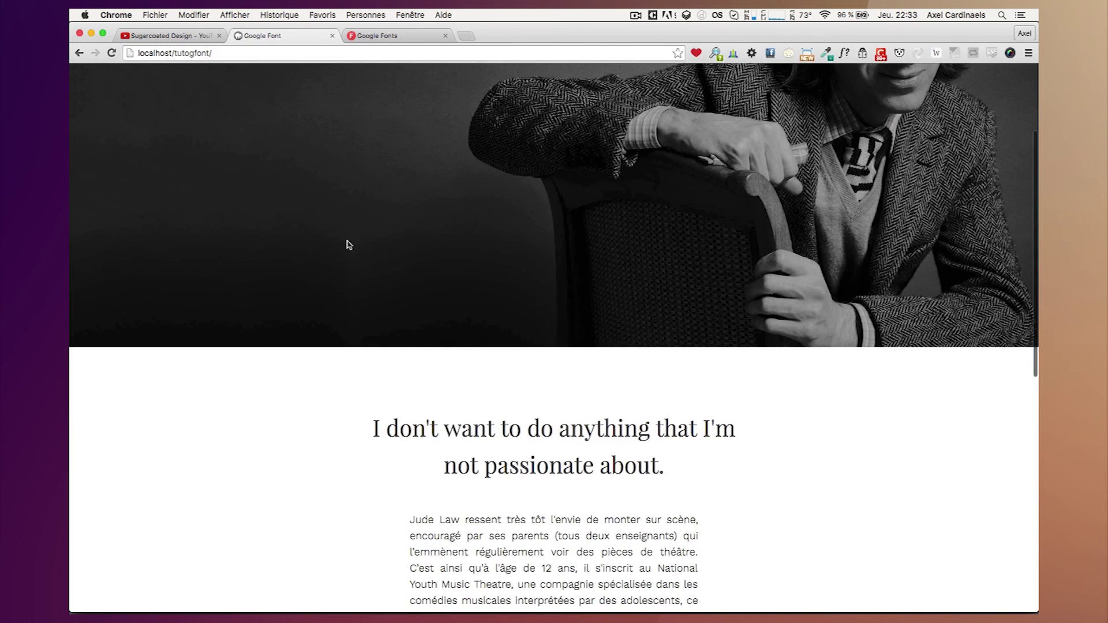
pyautogui.scroll(-3, 346, 242)
pyautogui.click(375, 36)
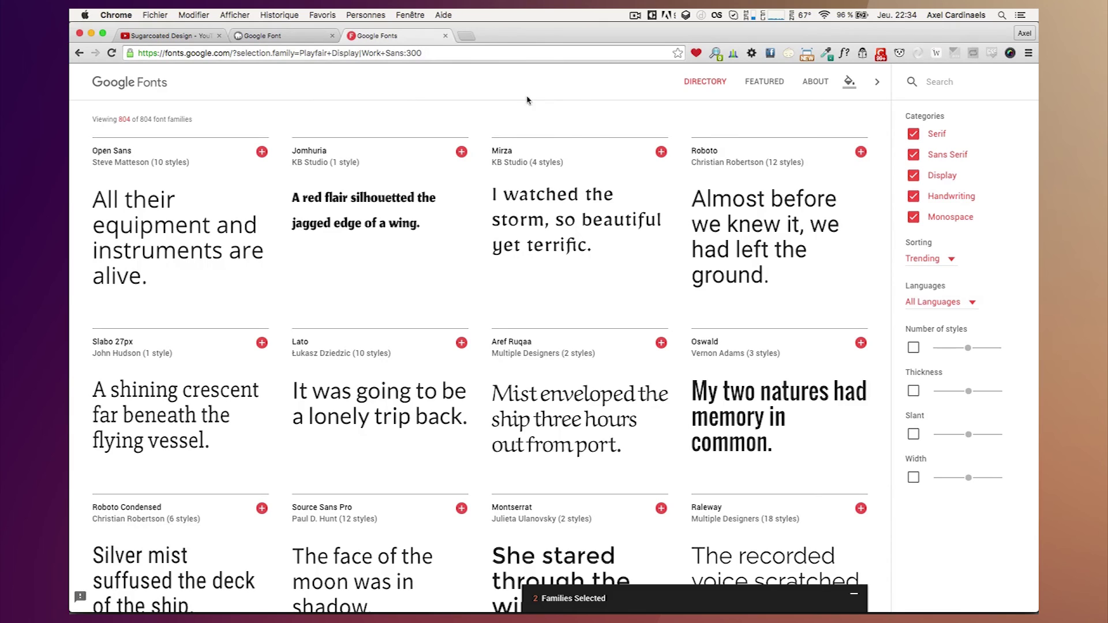
# - Search for 'Lato' and preview its sample text in Thin 100 Italic
pyautogui.click(967, 82)
pyautogui.write('Lato')
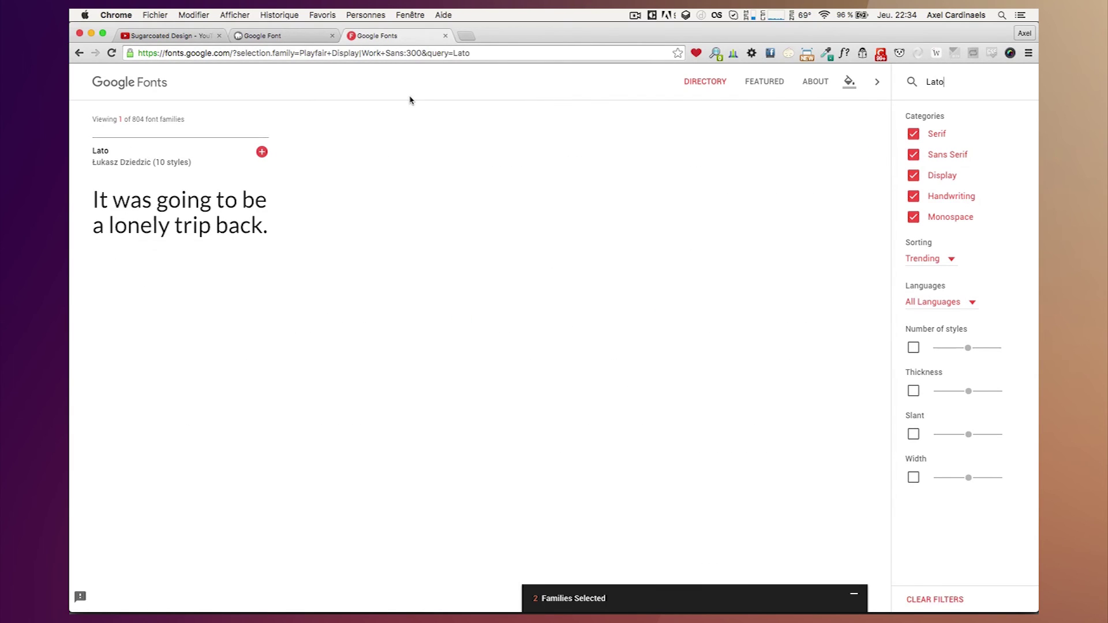
pyautogui.moveTo(180, 212)
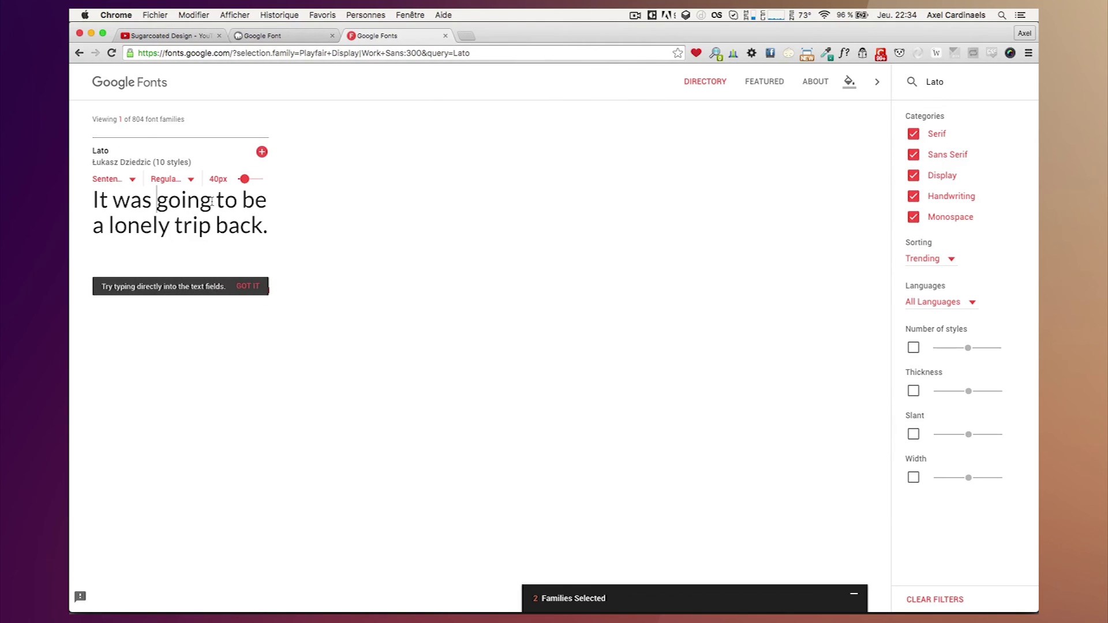
pyautogui.click(168, 180)
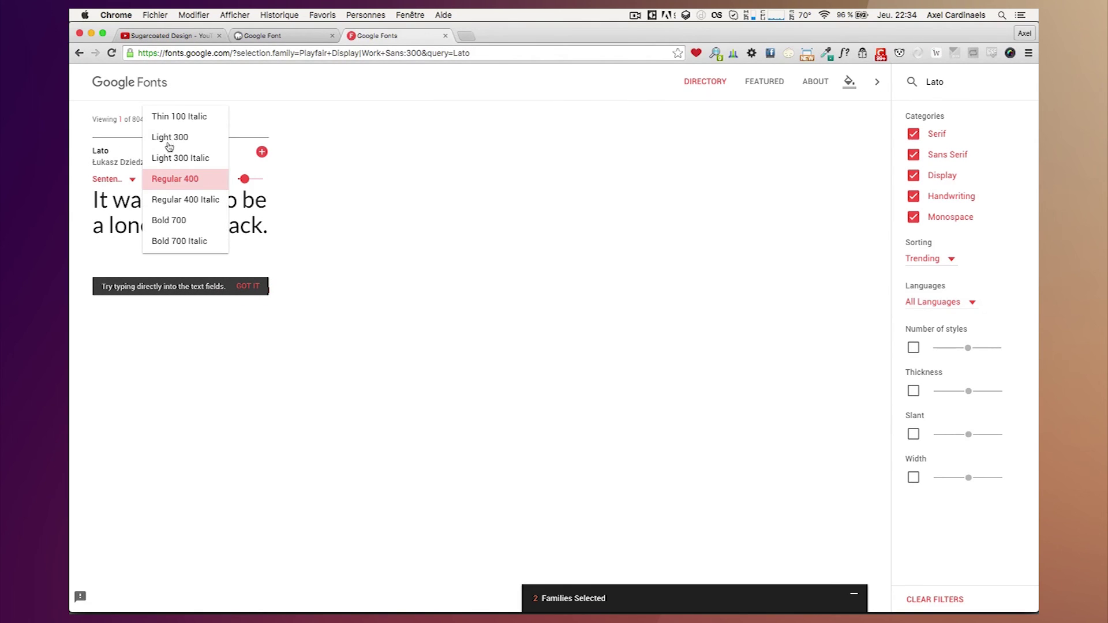
pyautogui.click(168, 118)
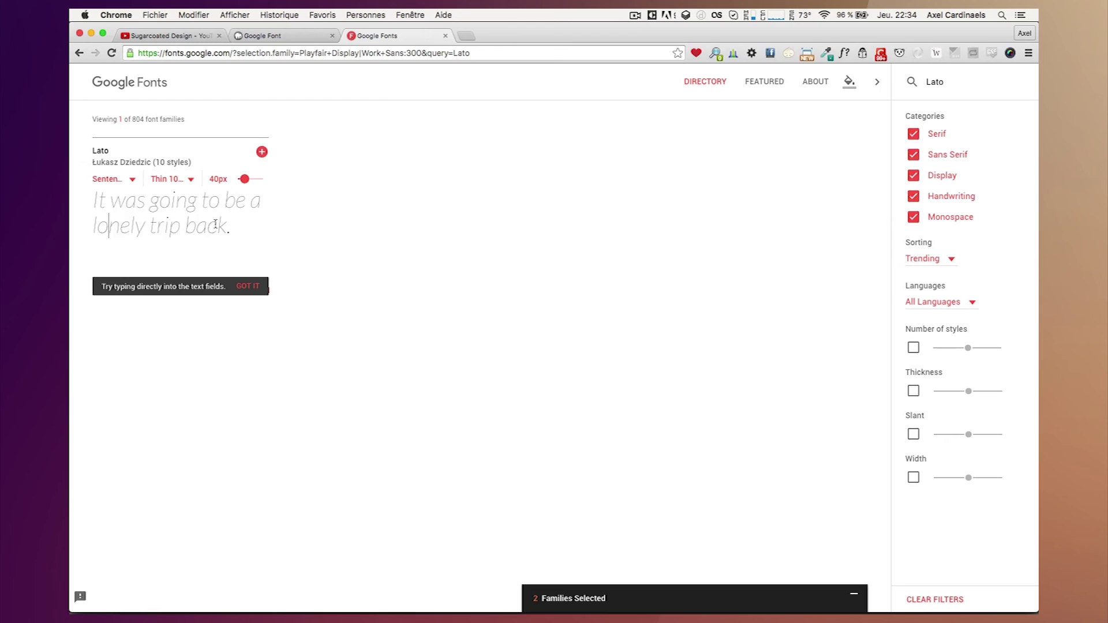